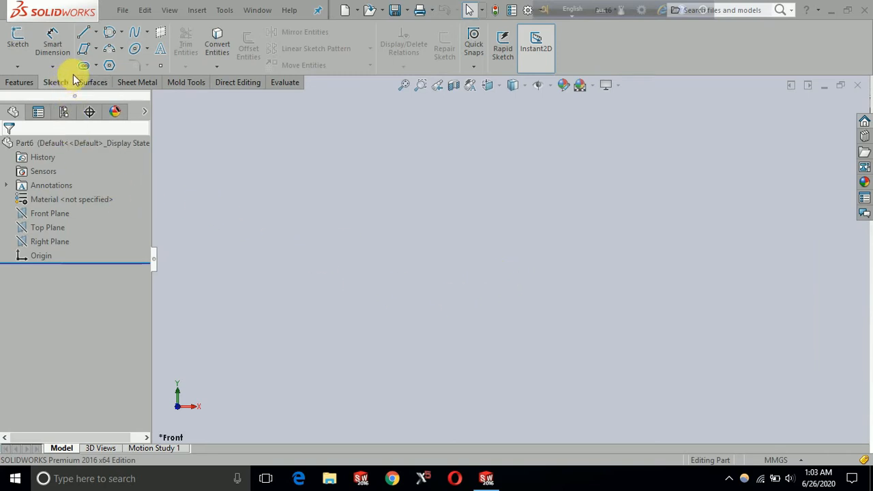
Sketch a downward-opening centerpoint arc of about 49 mm radius on the Front Plane, up and left of the origin
click(123, 52)
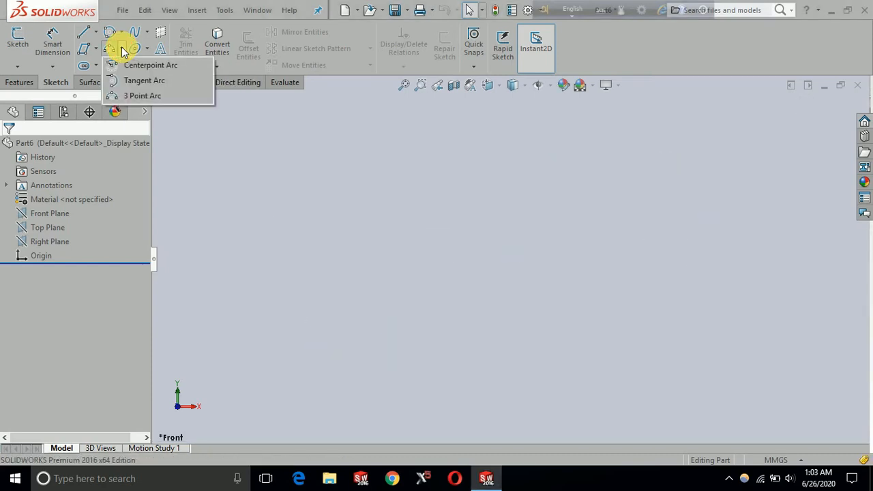
click(154, 65)
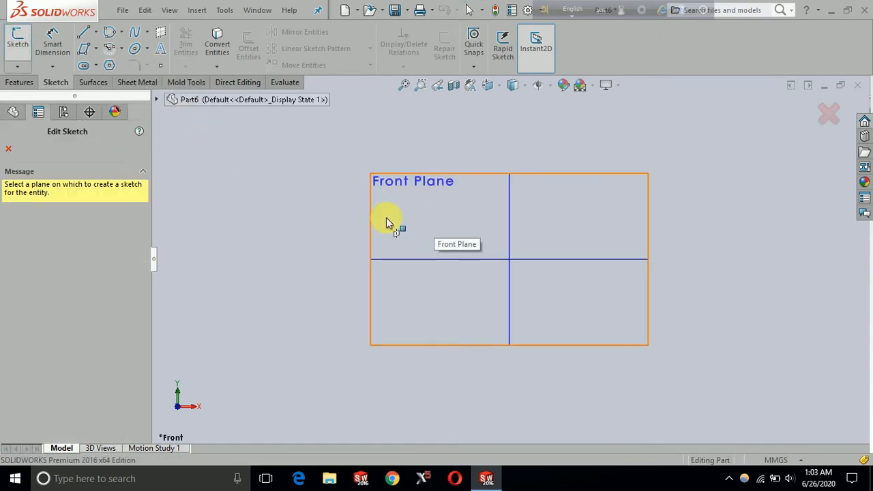
click(405, 216)
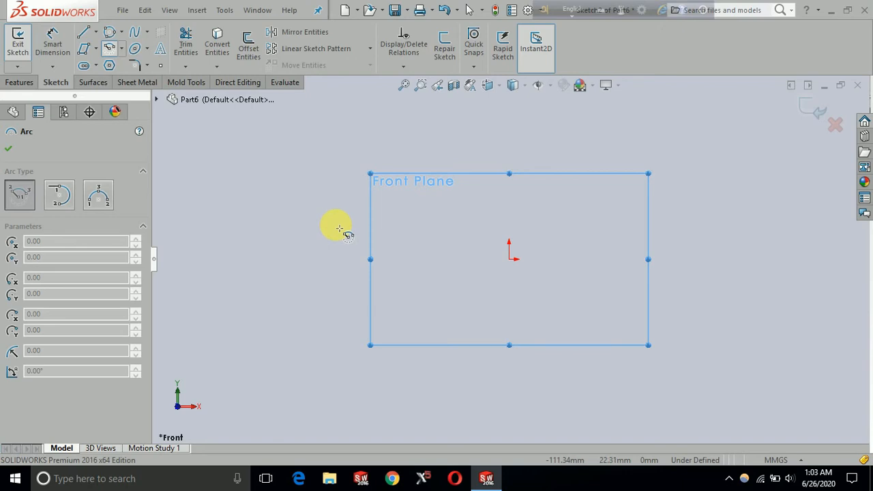
click(309, 207)
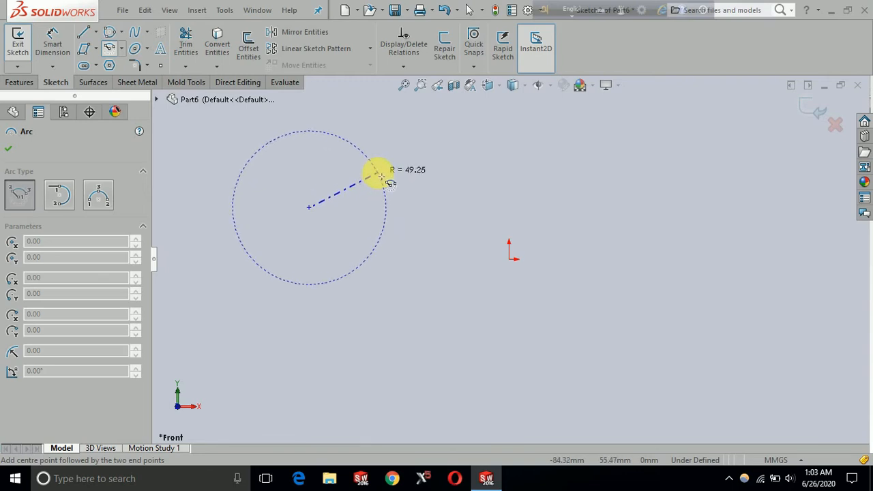
click(381, 177)
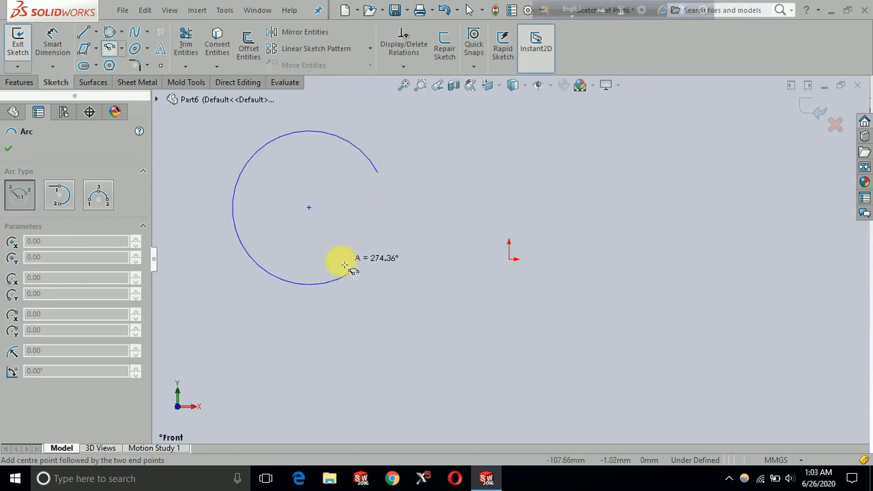
click(241, 172)
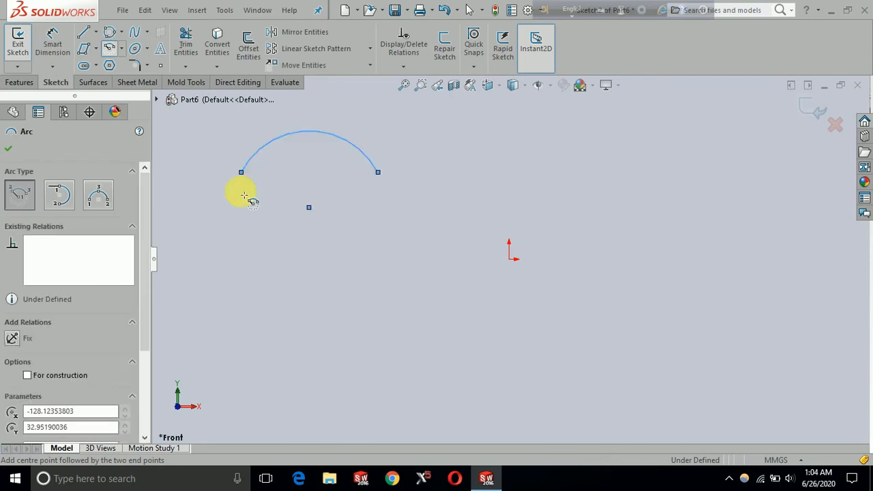
click(9, 148)
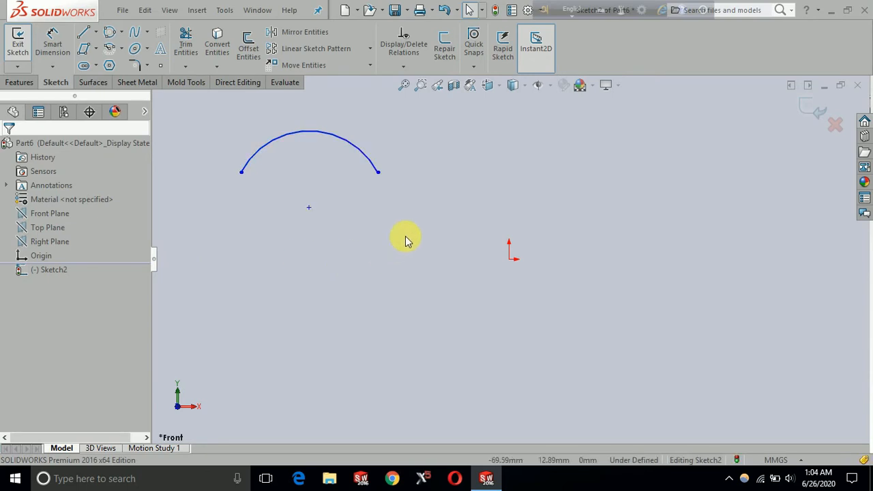
Move the arc's right endpoint slightly outward to reshape the arc
click(378, 174)
mouse_move(379, 173)
mouse_down()
mouse_move(390, 196)
mouse_move(387, 176)
mouse_up()
click(384, 232)
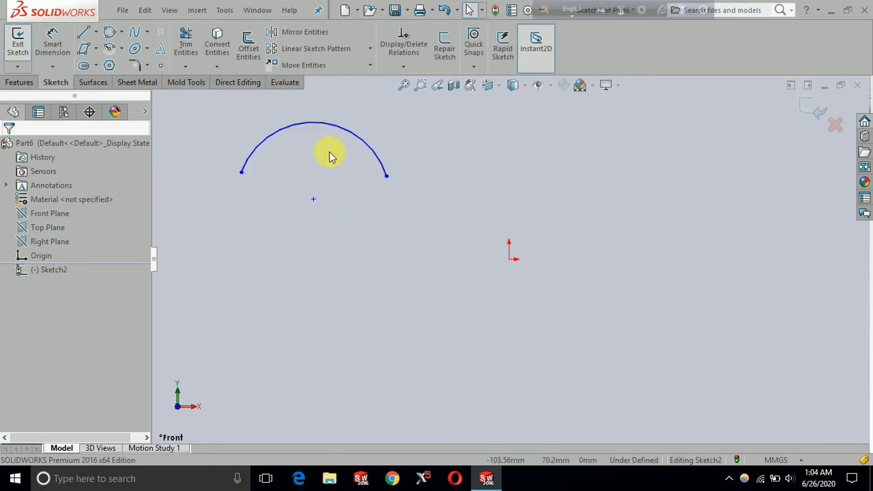
Dimension the arc's radius as 50 mm
click(52, 42)
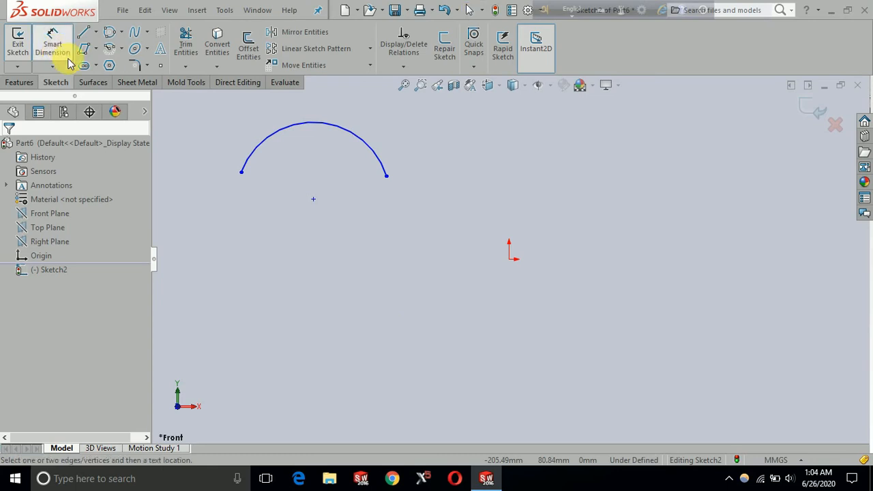
click(366, 137)
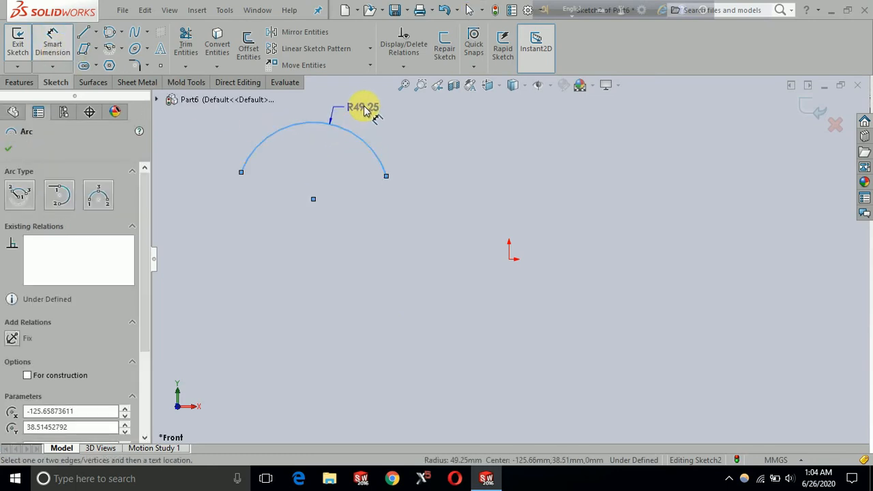
click(379, 112)
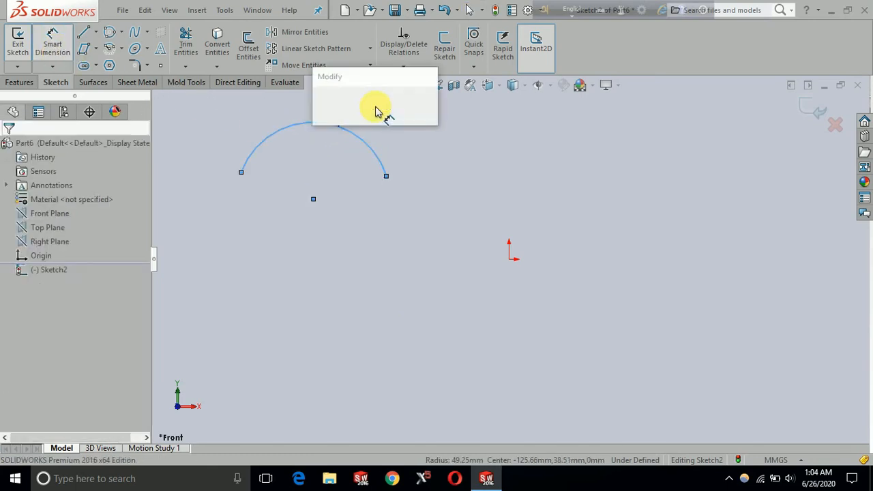
text(50)
key(Return)
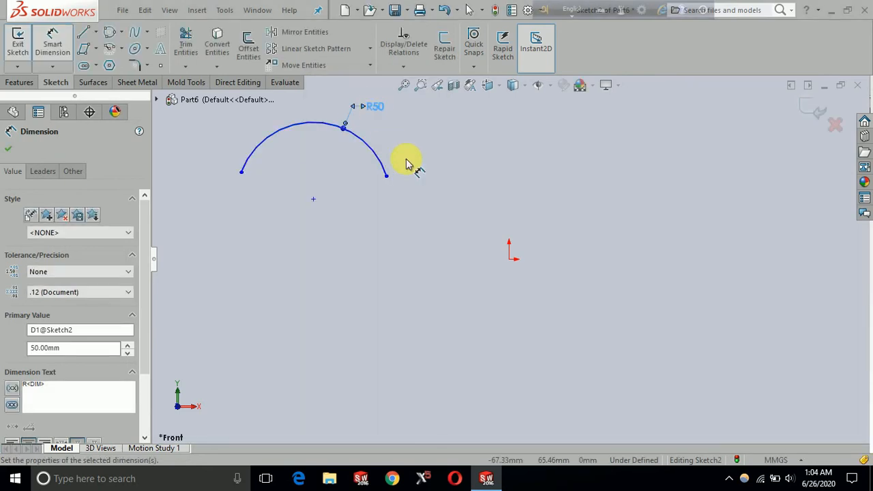
key(Escape)
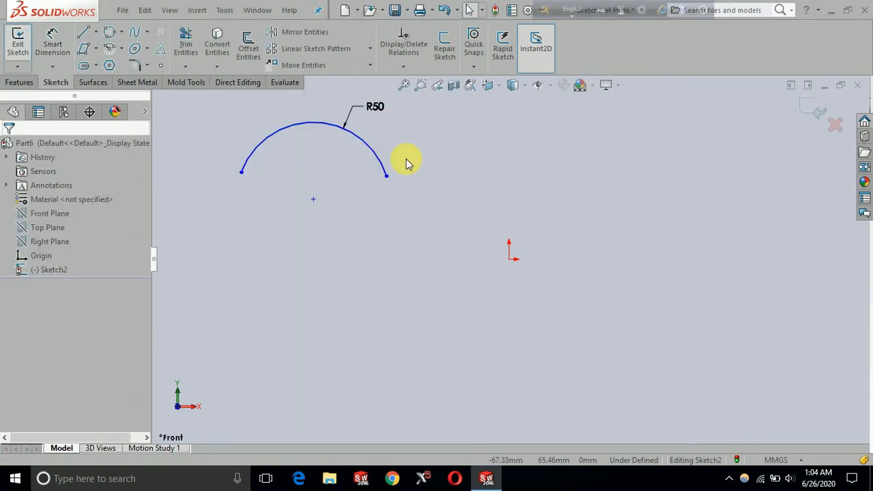
Dimension the horizontal distance between the arc's center point and the origin as 50 mm
click(313, 201)
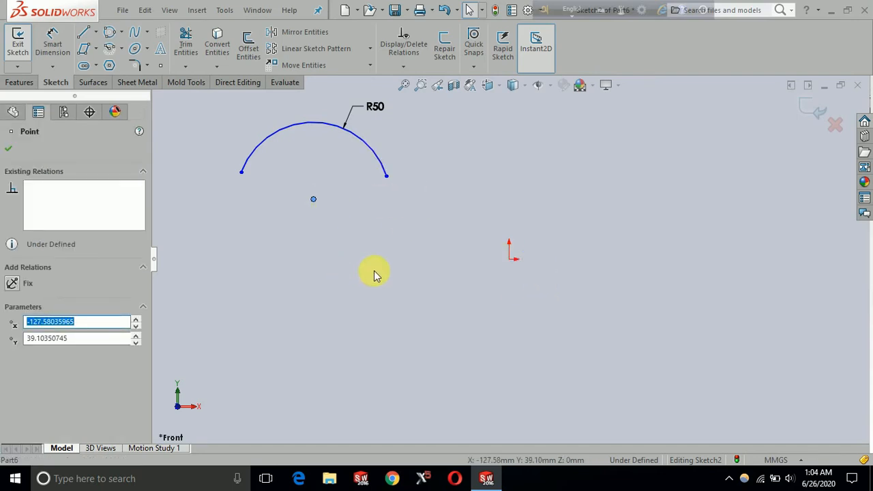
key(Escape)
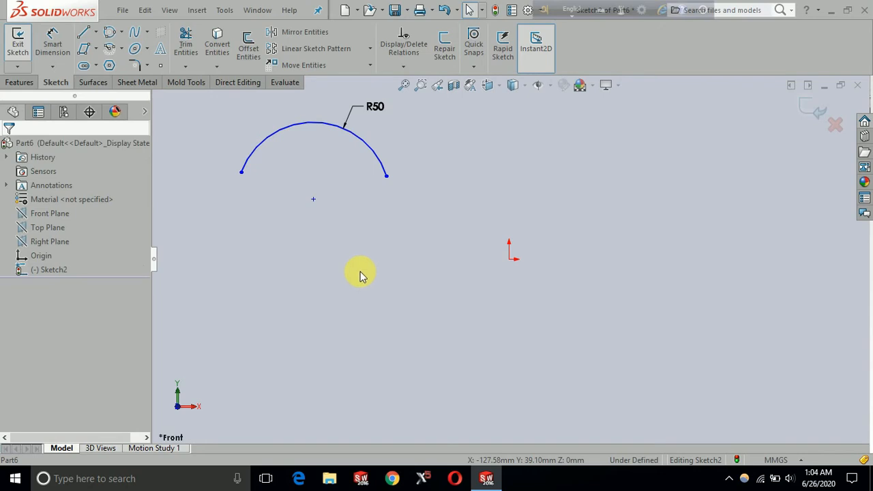
click(53, 41)
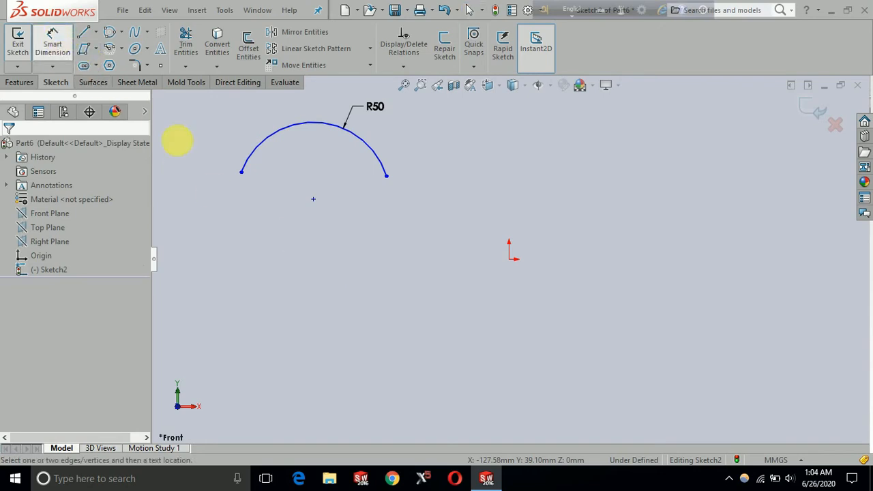
click(313, 203)
click(509, 259)
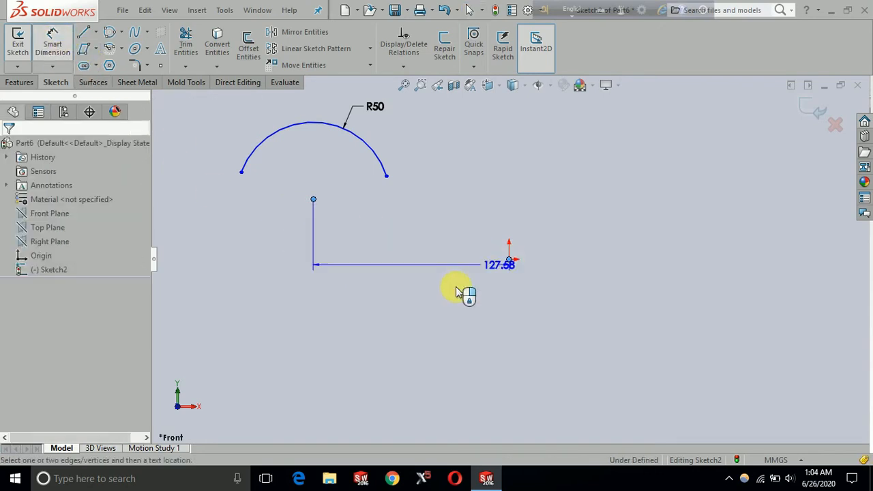
click(407, 299)
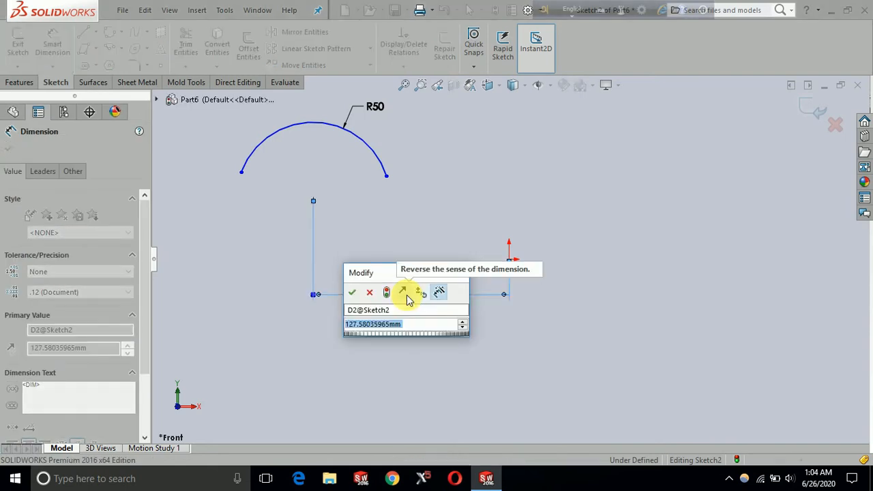
text(50)
key(Return)
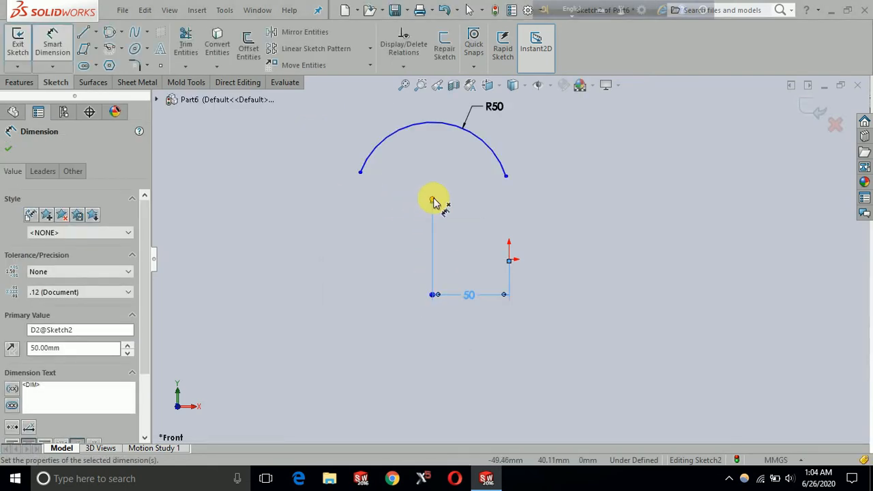
Dimension the vertical distance between the arc's center point and the origin as 40 mm
click(432, 199)
click(509, 259)
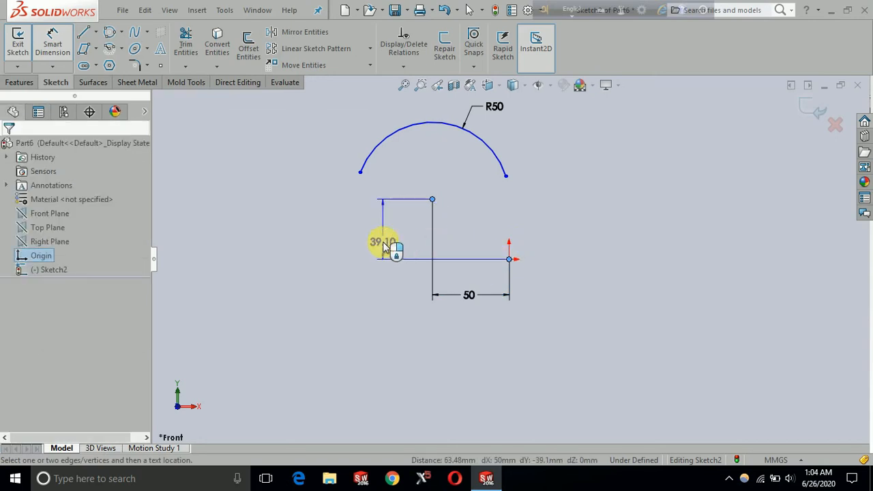
click(384, 247)
text(40)
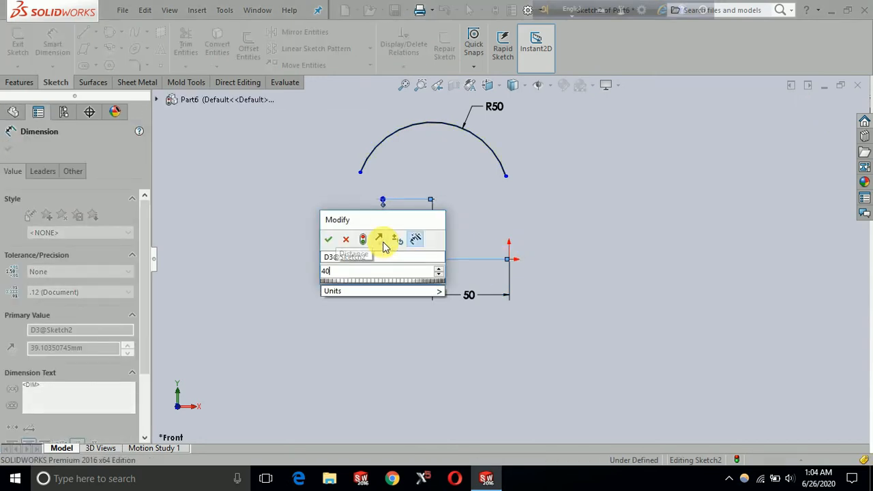
key(Return)
key(Escape)
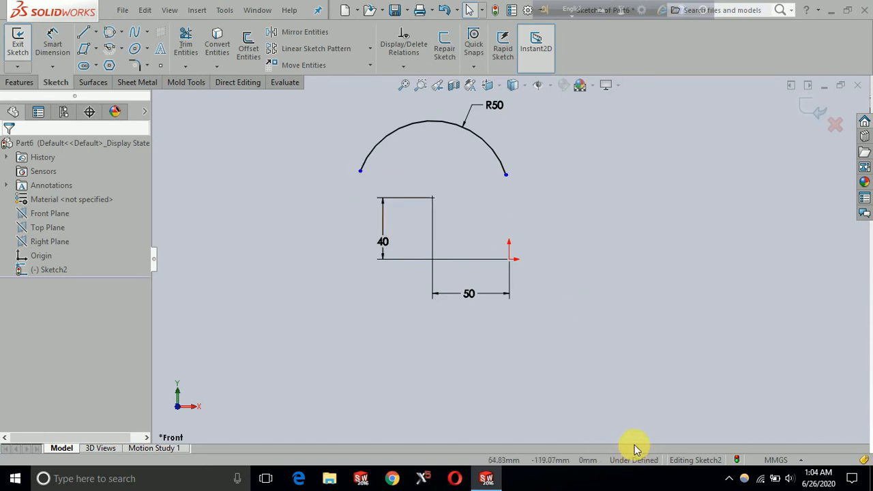
Shift the arc's right endpoint slightly down along the arc and add a horizontal relation between the two endpoints
mouse_move(506, 174)
mouse_down()
mouse_move(523, 199)
mouse_move(511, 168)
mouse_move(515, 180)
mouse_up()
click(556, 197)
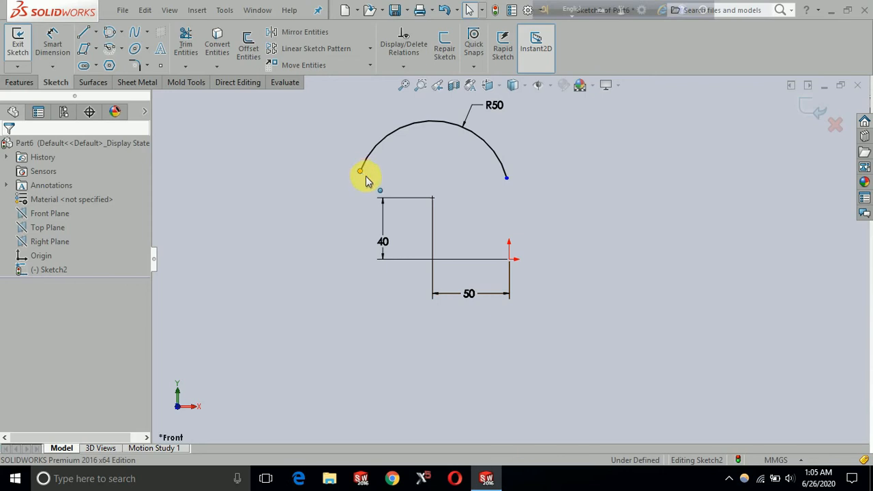
click(361, 171)
ctrl+click(506, 178)
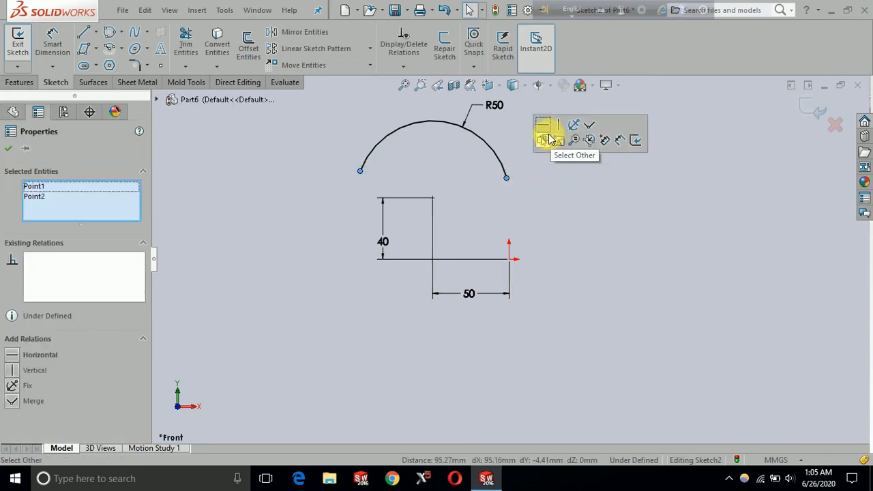
click(544, 133)
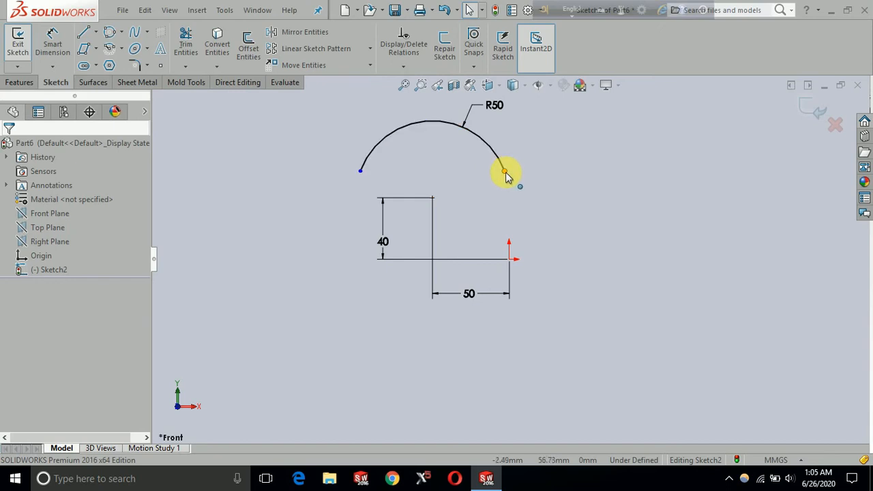
Move the arc's right endpoint down and back up along the arc to test the horizontal relation
mouse_move(505, 172)
mouse_down()
mouse_move(511, 193)
mouse_move(509, 179)
mouse_up()
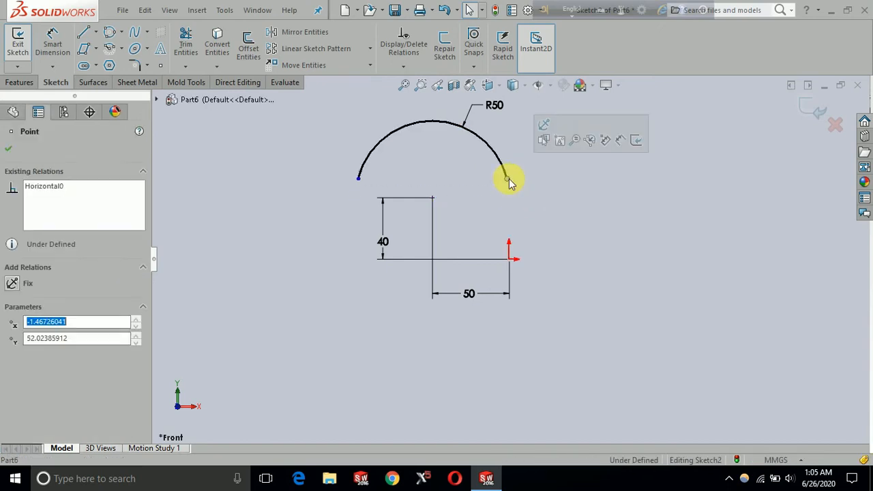
click(536, 215)
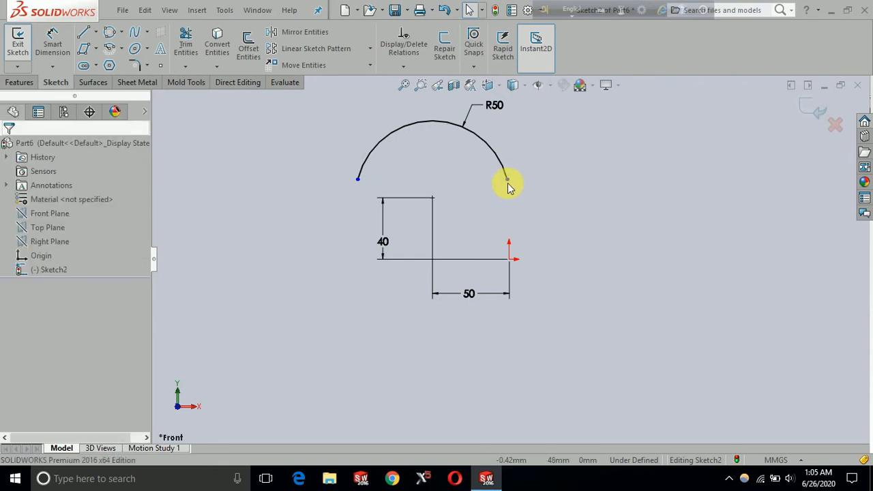
mouse_move(506, 183)
mouse_down()
mouse_move(503, 194)
mouse_move(502, 171)
mouse_up()
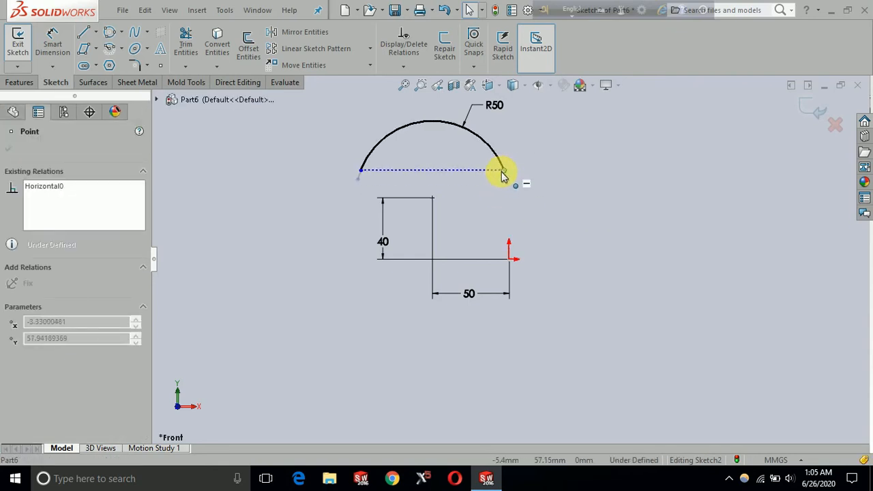
click(549, 208)
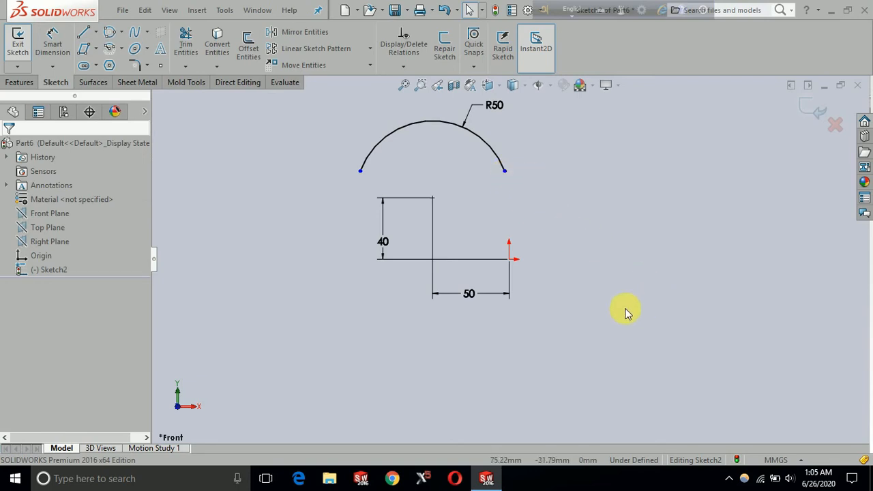
Try a vertical relation between the origin and the arc's right endpoint, and check the left endpoint
click(509, 259)
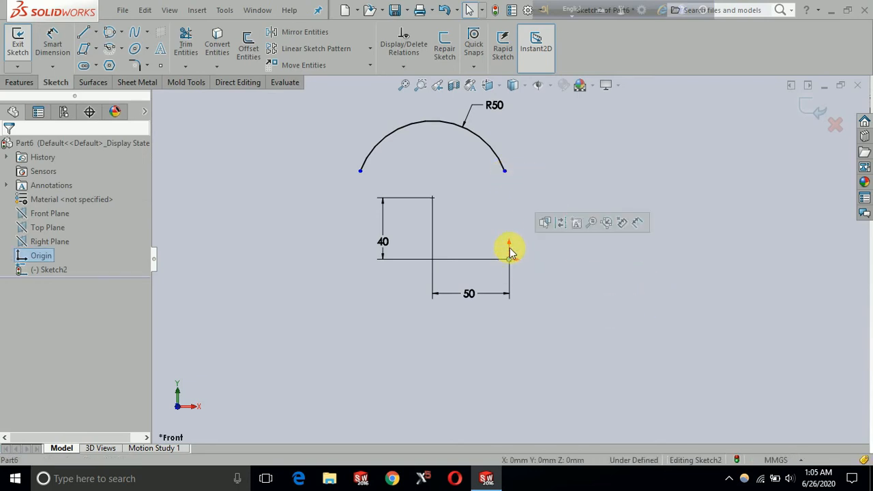
ctrl+click(505, 171)
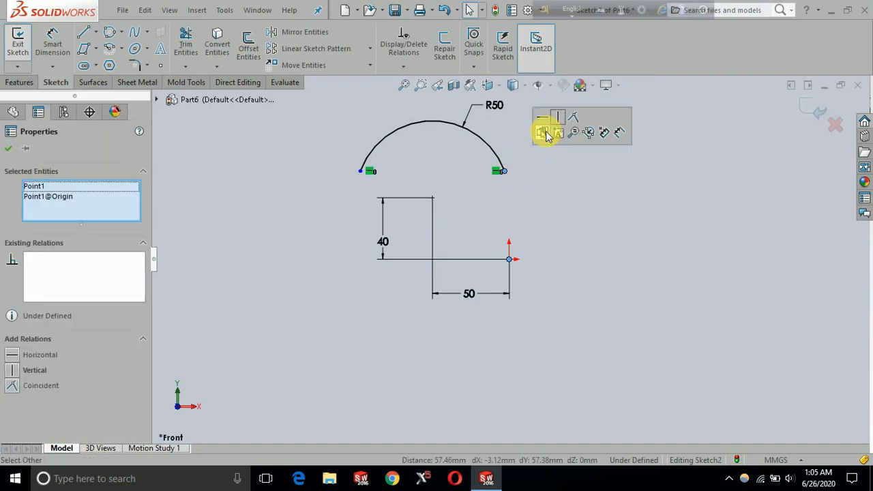
click(556, 122)
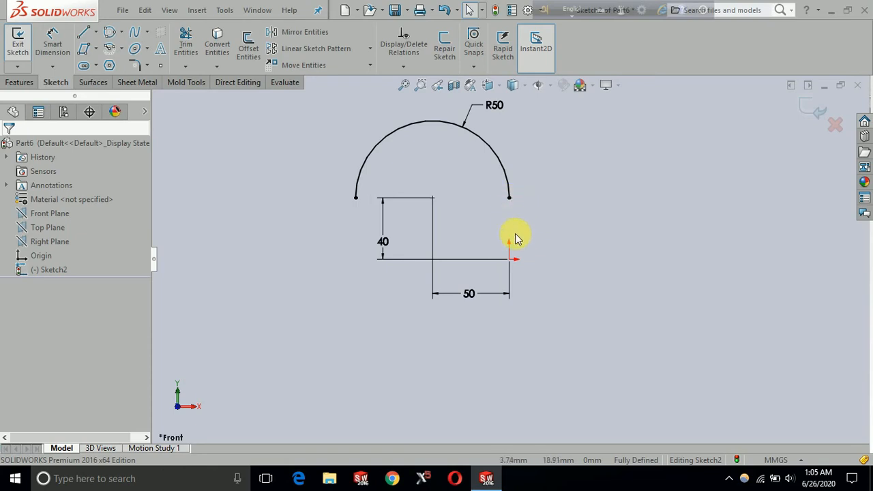
click(356, 197)
click(307, 230)
Undo the vertical relation between the arc's right endpoint and the origin
key(ctrl+z)
key(ctrl+z)
key(ctrl+z)
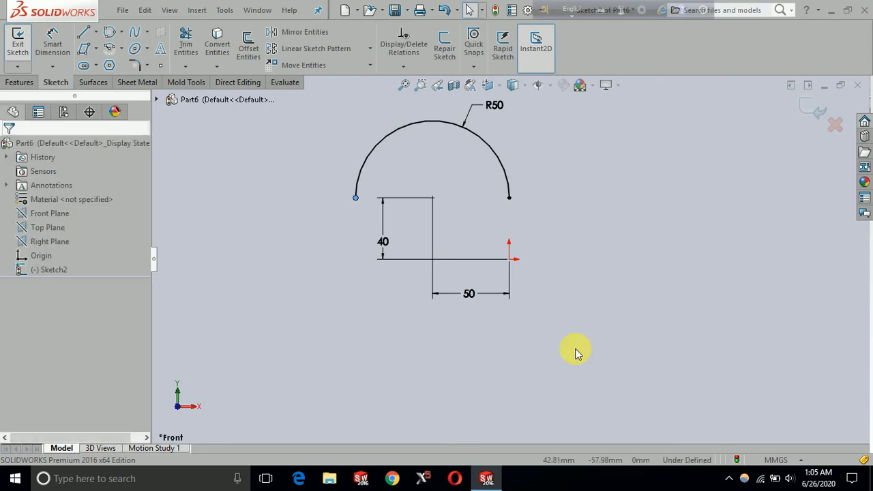
click(616, 329)
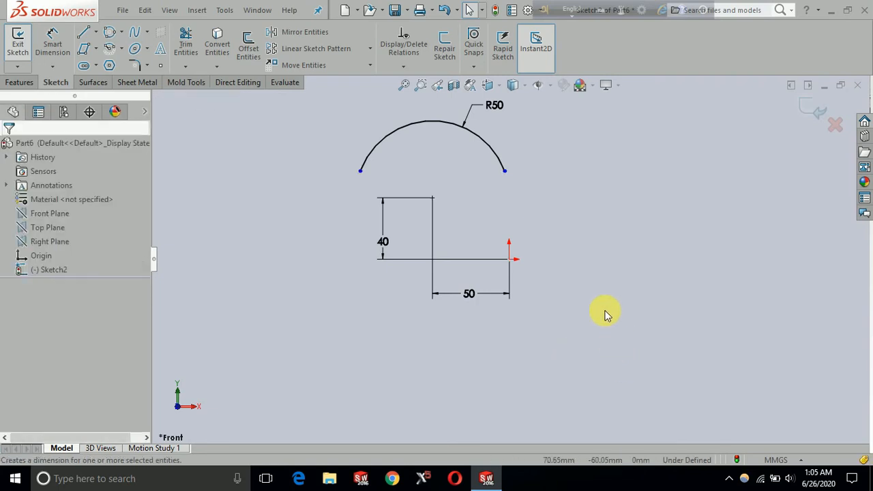
Dimension the vertical distance from the origin to the arc's right endpoint as 55 mm
right_drag(616, 345, 595, 239)
click(510, 260)
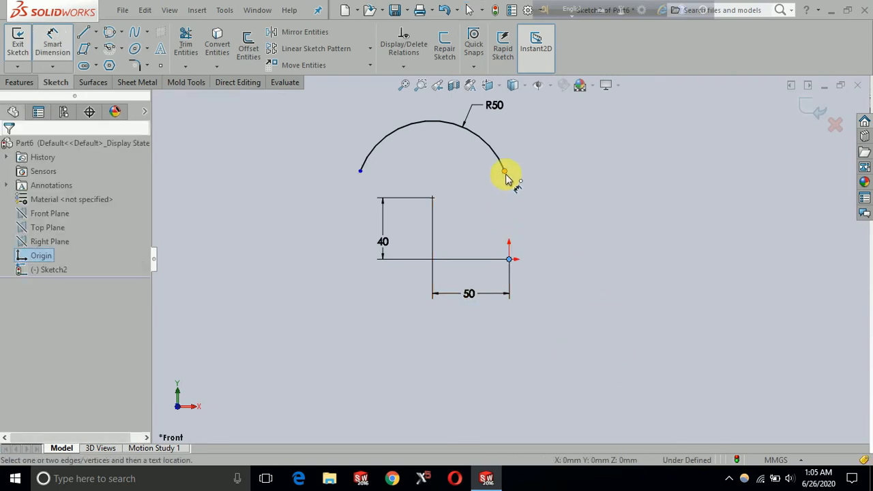
click(506, 171)
click(531, 211)
text(55)
key(Return)
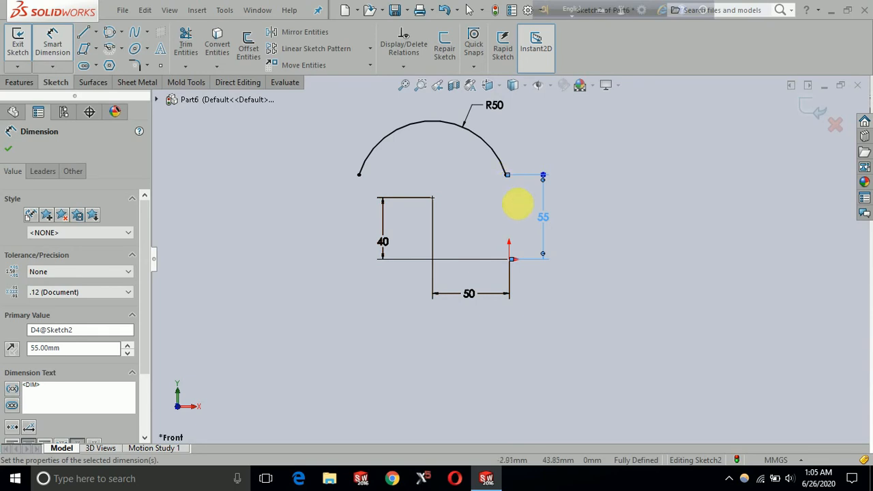
key(Escape)
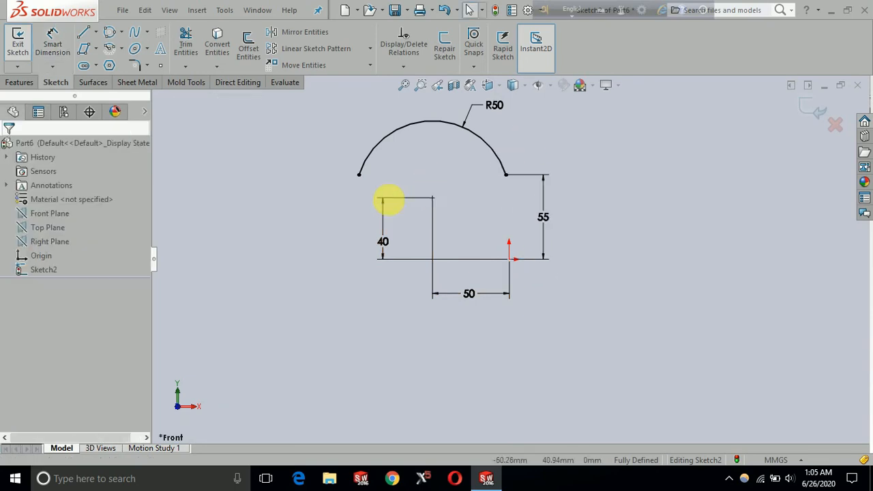
click(358, 174)
click(318, 248)
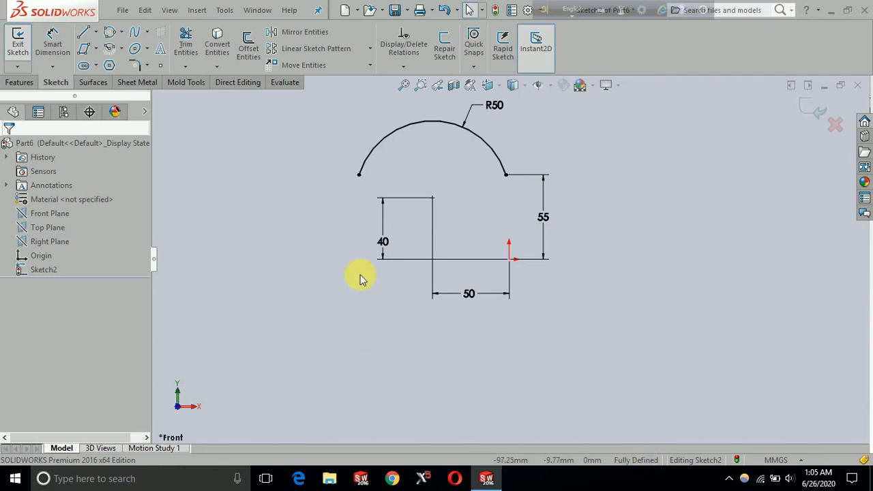
Sketch a horizontal line about 101 mm long to the right of the arc, above the origin's level
click(120, 49)
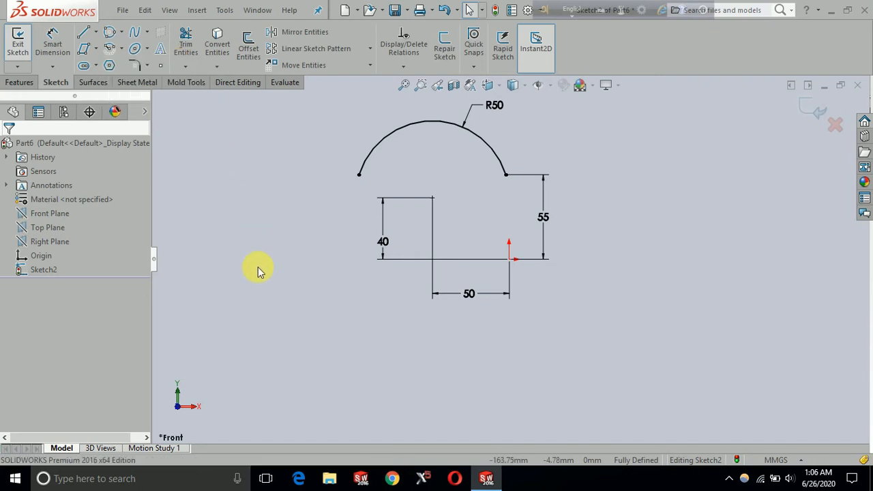
click(83, 32)
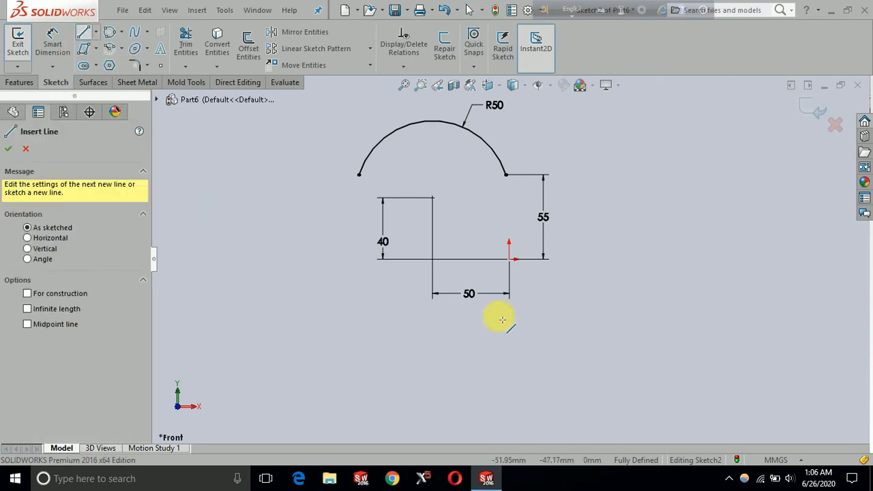
click(602, 159)
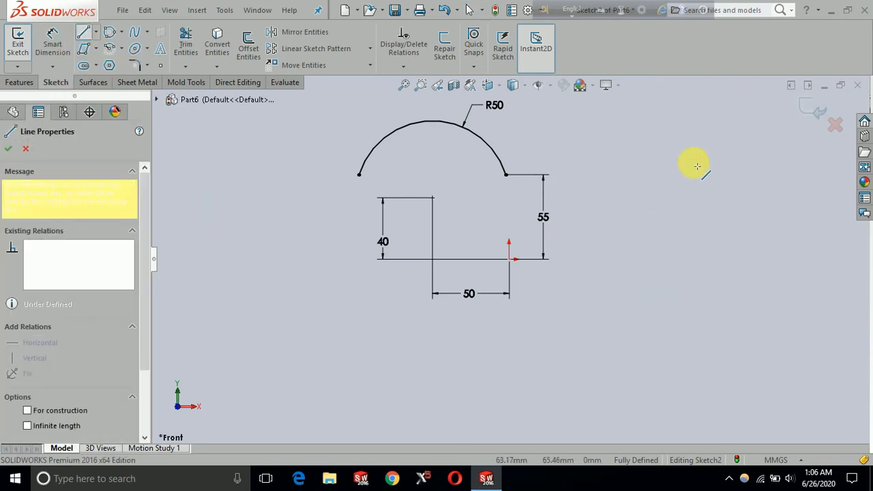
click(759, 158)
key(Escape)
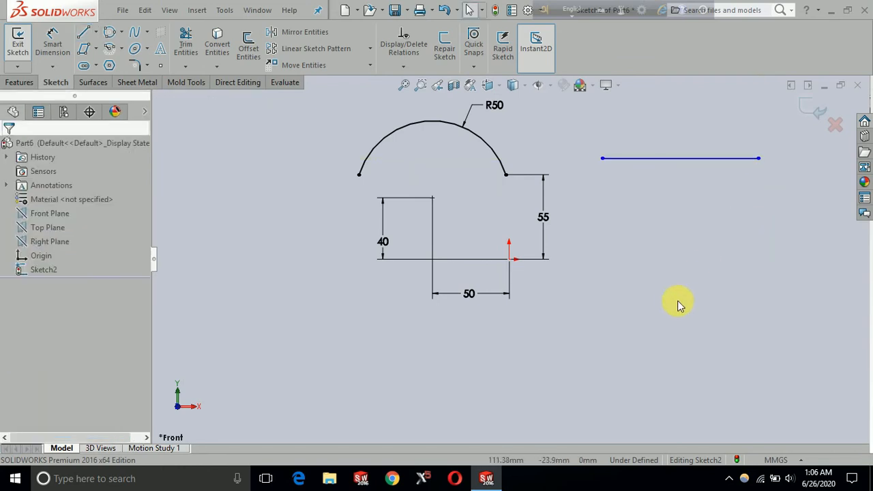
Dimension the horizontal line's length as 100 mm, placing the dimension above it
right_drag(681, 244, 682, 210)
click(699, 158)
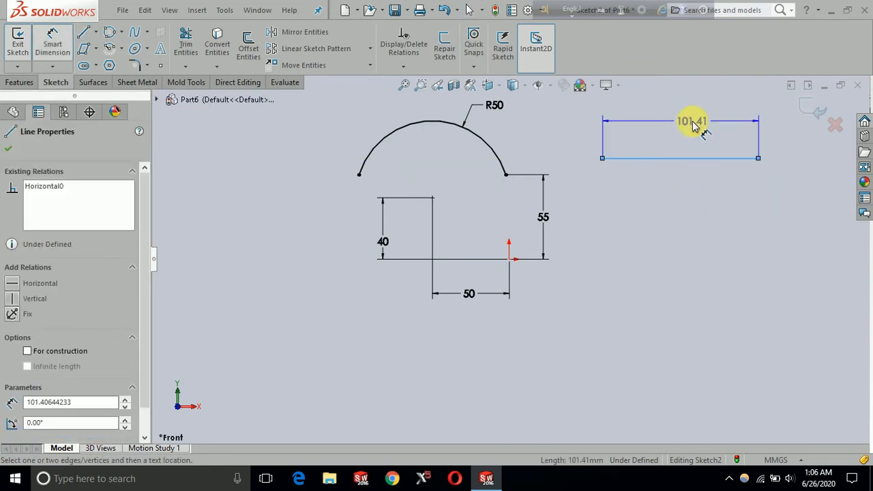
click(694, 126)
text(100)
key(Return)
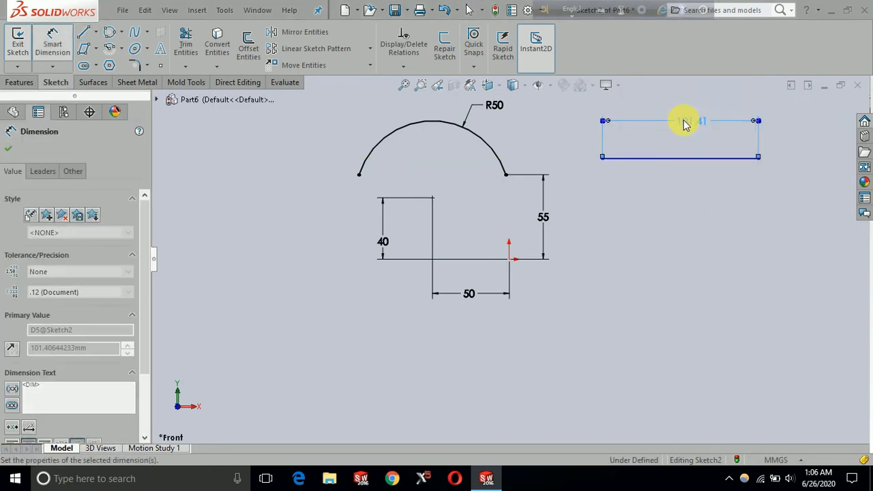
click(696, 212)
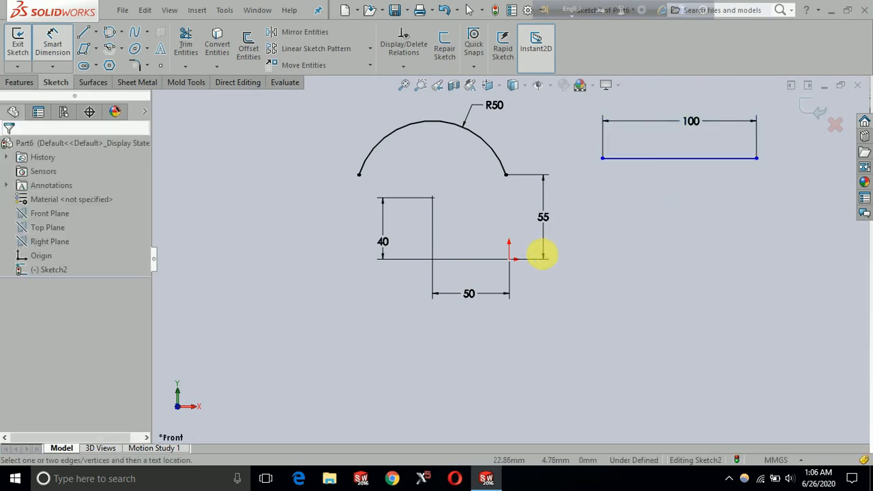
Dimension the vertical distance from the origin to the line's left endpoint as 60 mm
click(510, 260)
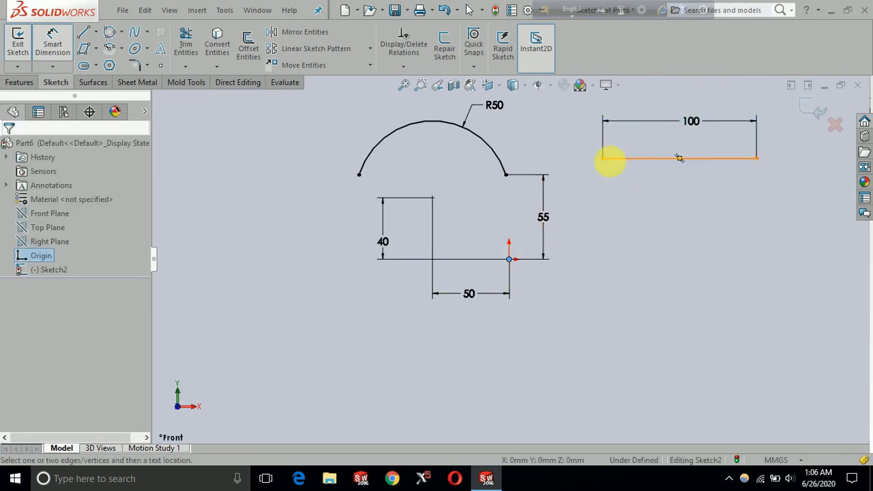
click(603, 158)
click(628, 205)
text(60)
key(Return)
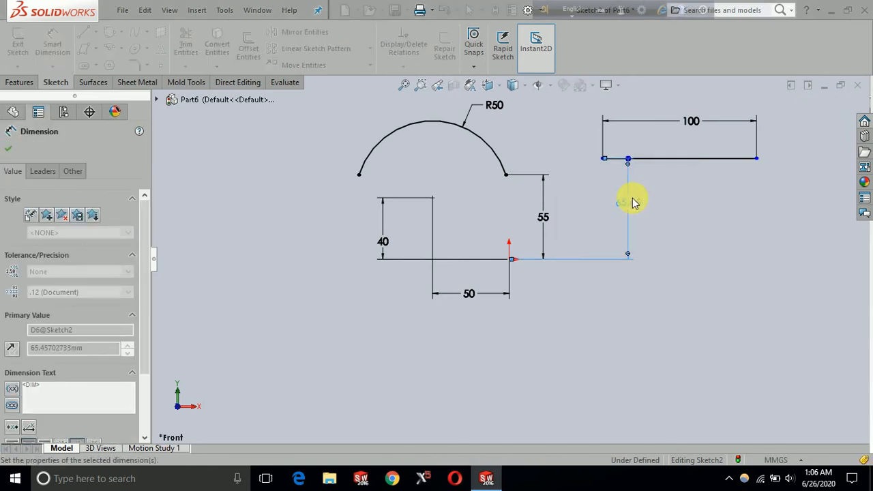
Dimension the horizontal distance between the line's left endpoint and the origin as 60 mm
click(603, 168)
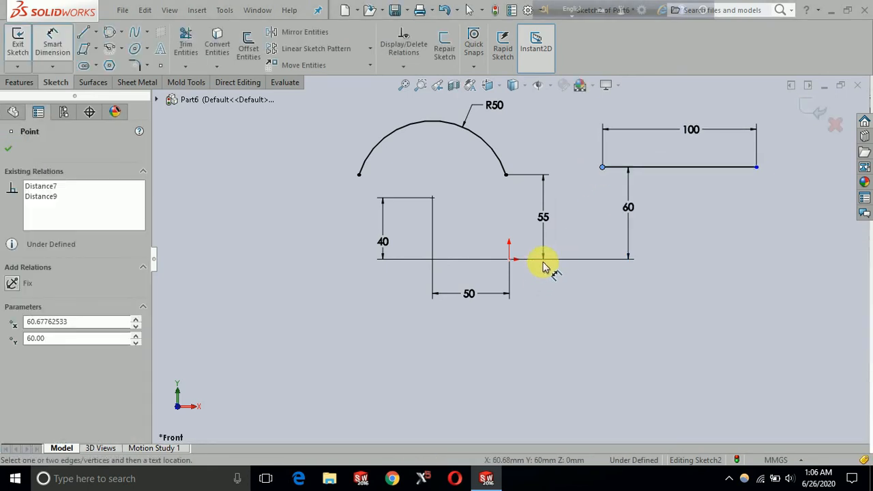
click(510, 261)
click(580, 285)
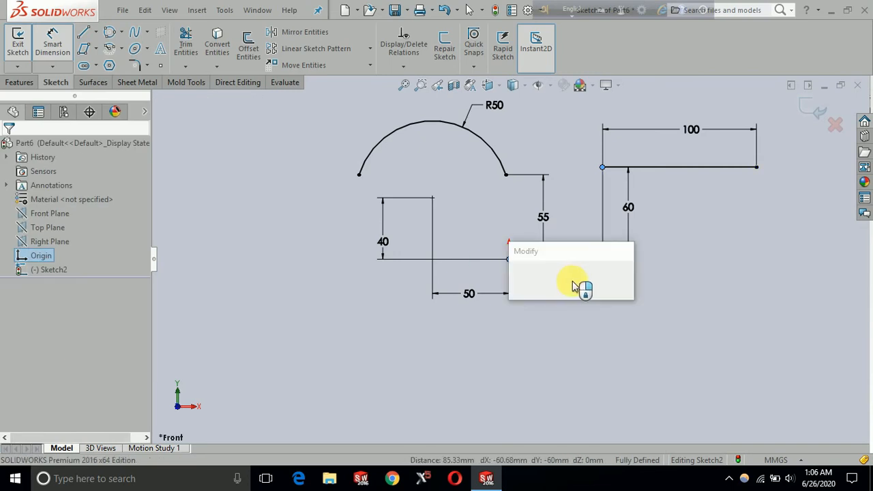
text(60)
key(Return)
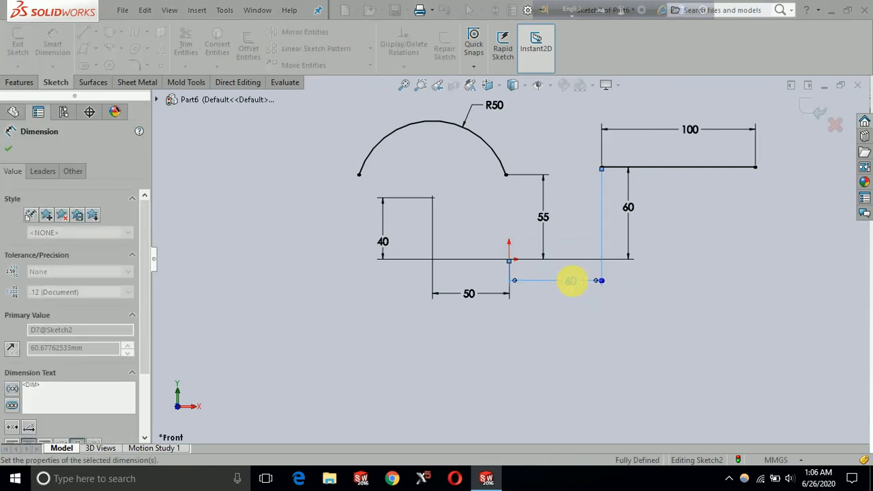
key(Escape)
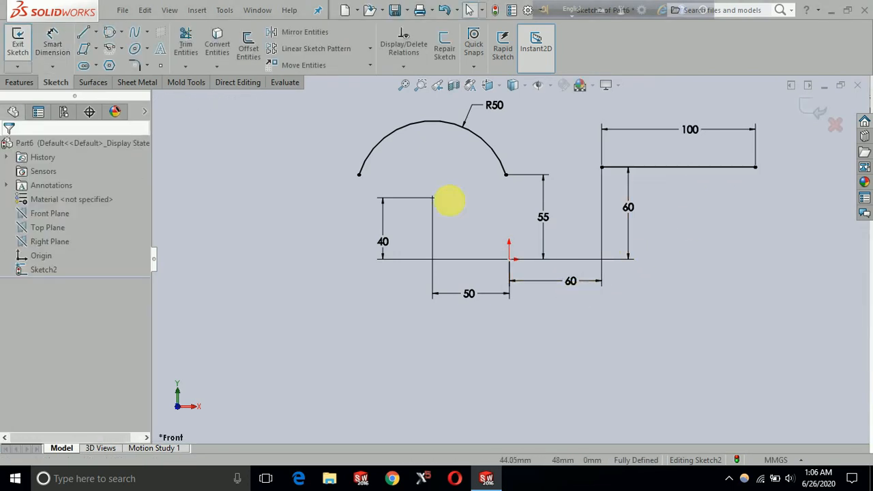
Sketch a tangent arc of about 33.5 mm radius from the line's right endpoint, curving downward
click(121, 49)
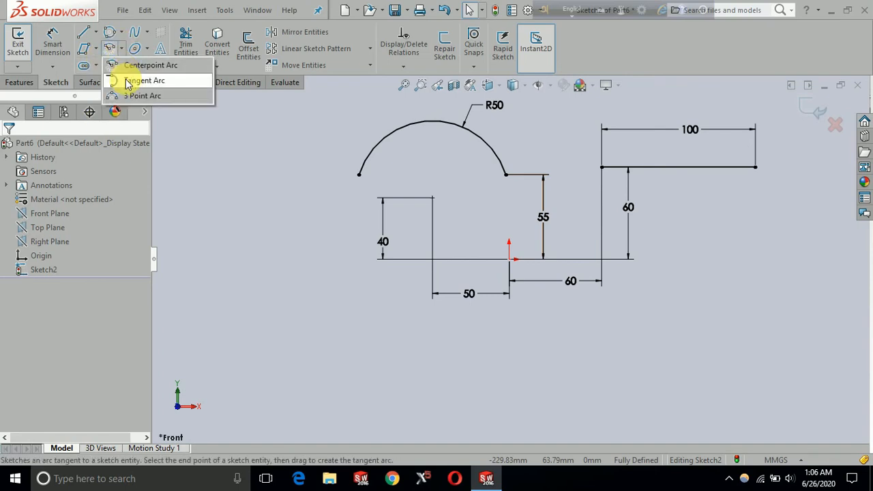
click(130, 81)
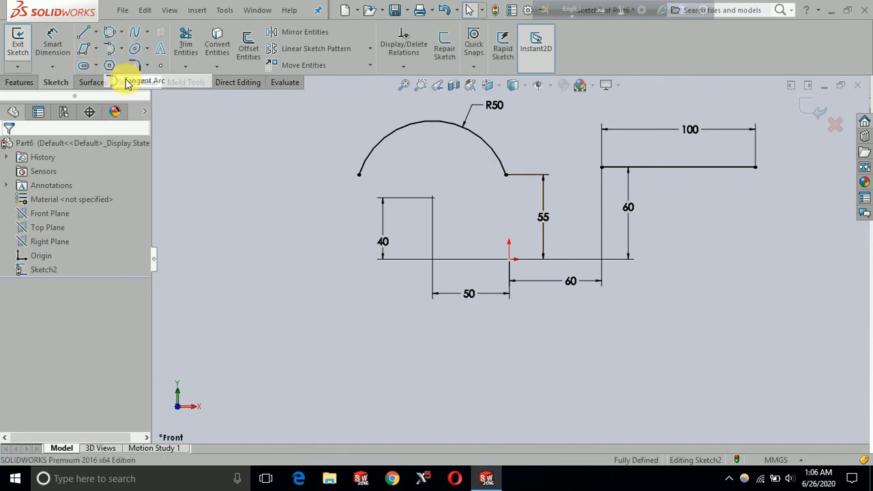
click(756, 167)
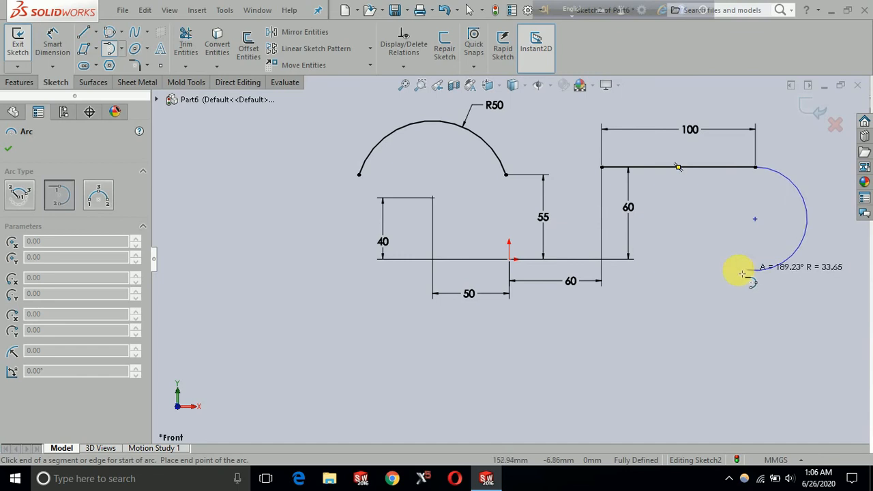
click(778, 264)
key(Escape)
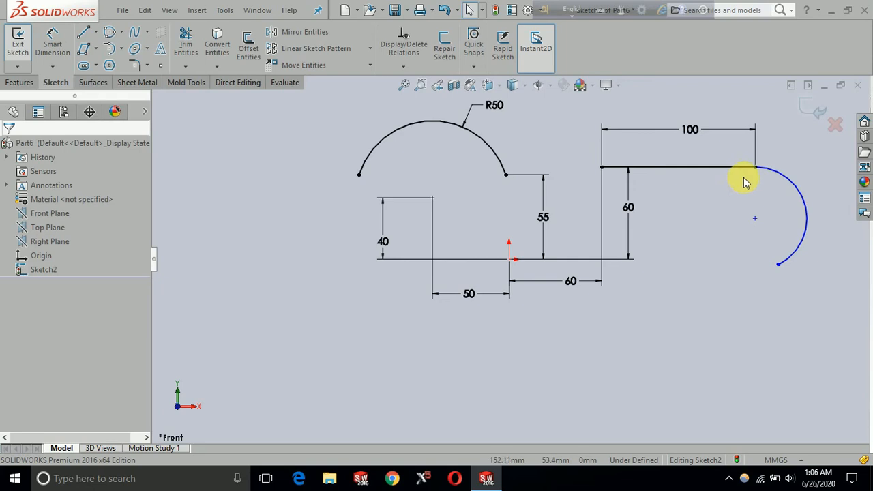
click(775, 179)
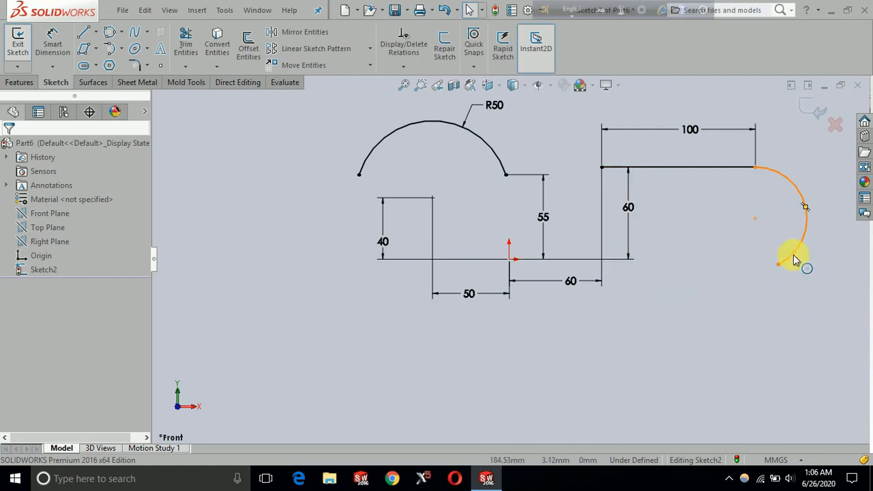
Dimension the tangent arc's radius as 30 mm
click(53, 48)
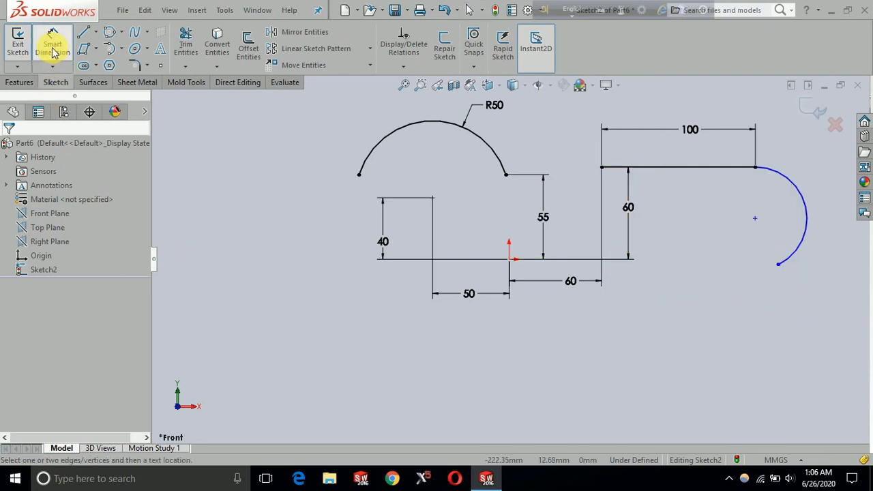
click(795, 254)
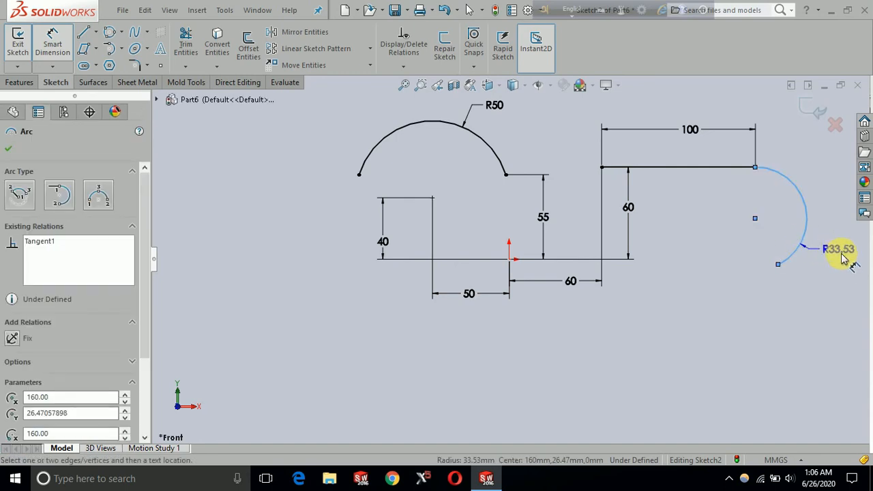
click(850, 259)
key(Return)
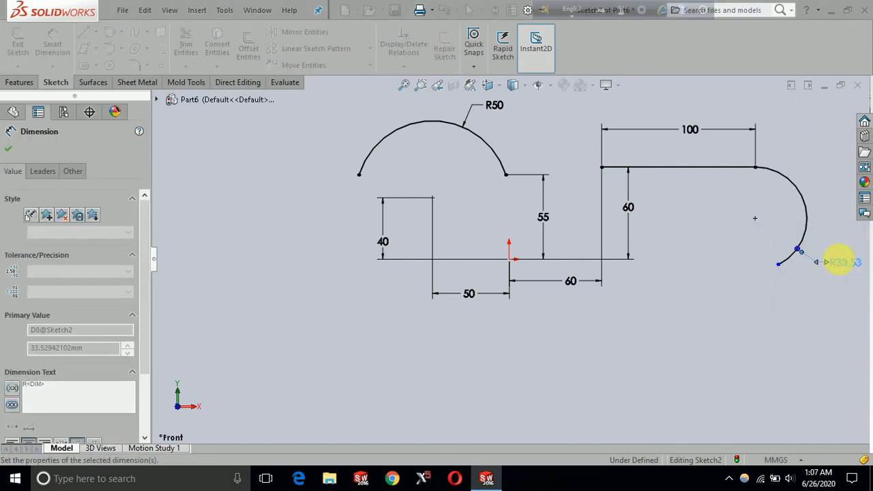
key(Escape)
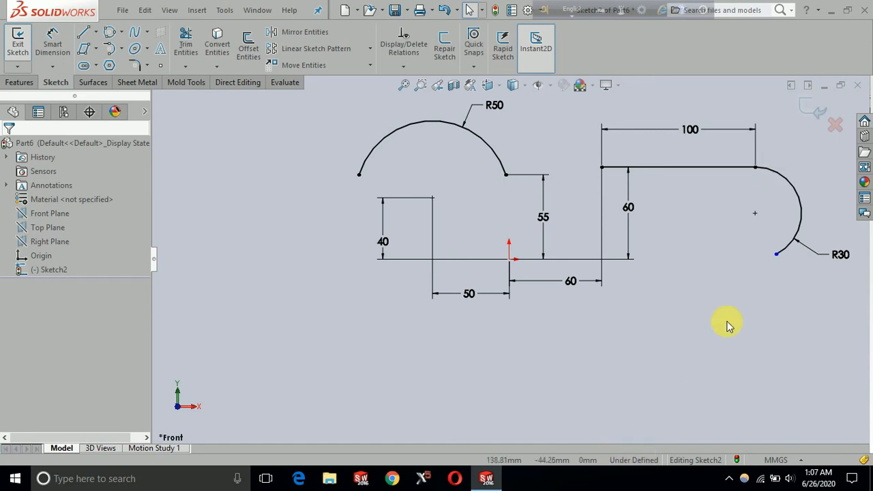
Move the tangent arc's free endpoint slightly along the arc and dimension its horizontal distance from the origin as 150 mm
drag(777, 258, 795, 271)
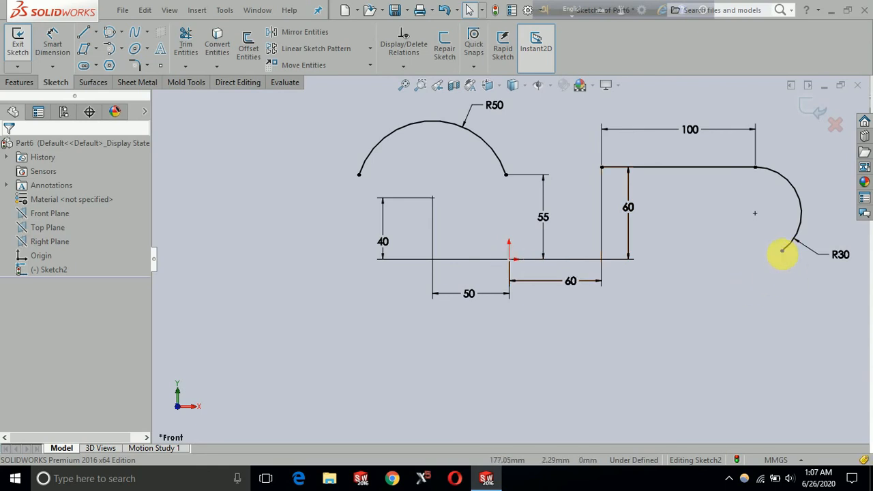
right_drag(639, 375, 641, 309)
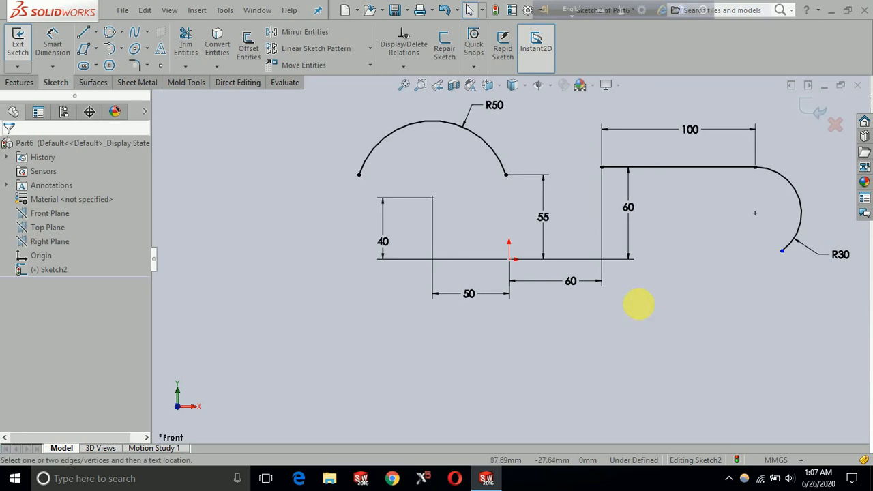
click(509, 260)
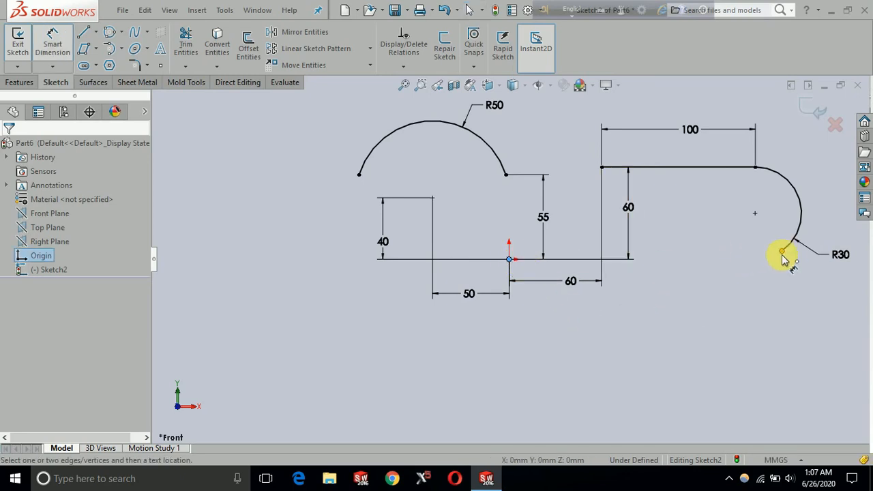
click(783, 254)
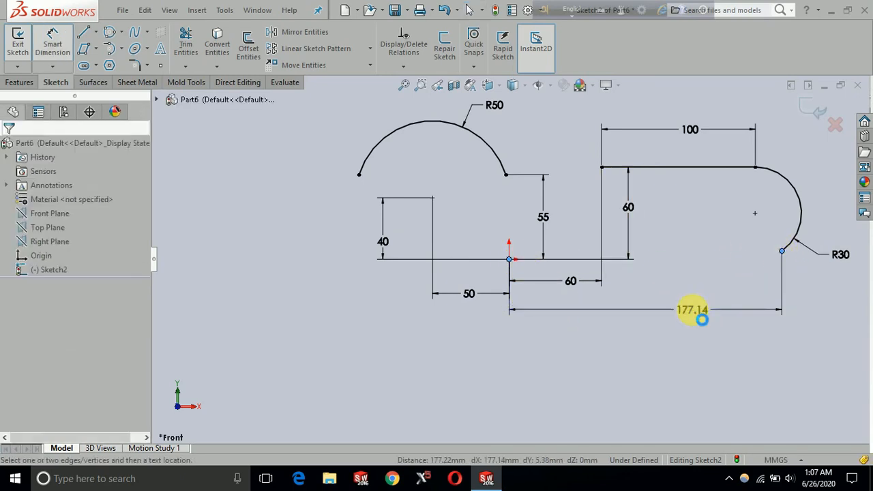
click(704, 312)
text(150)
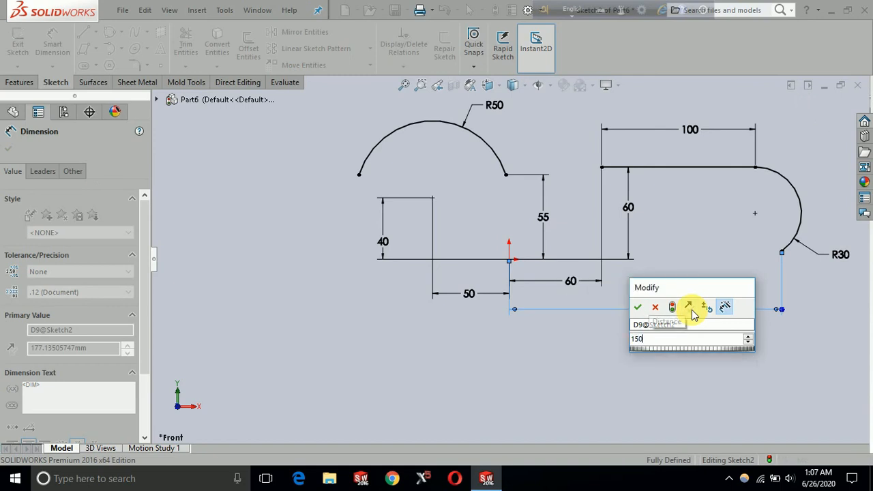
key(Return)
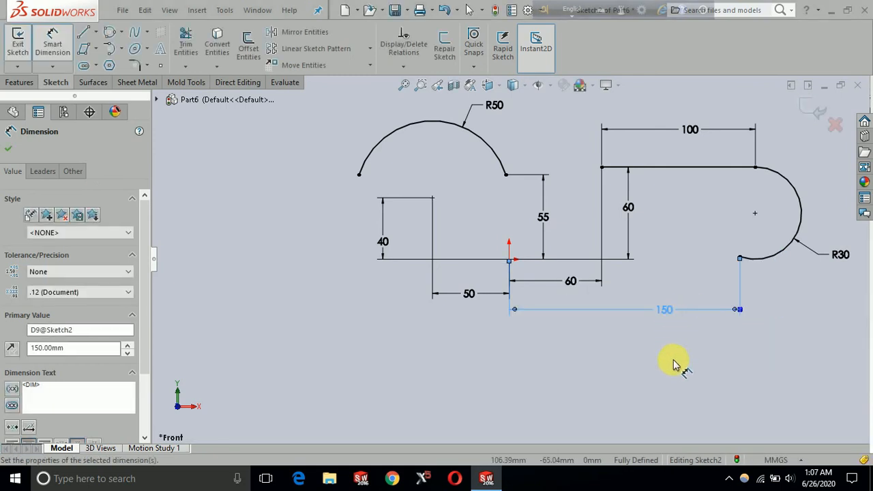
key(Escape)
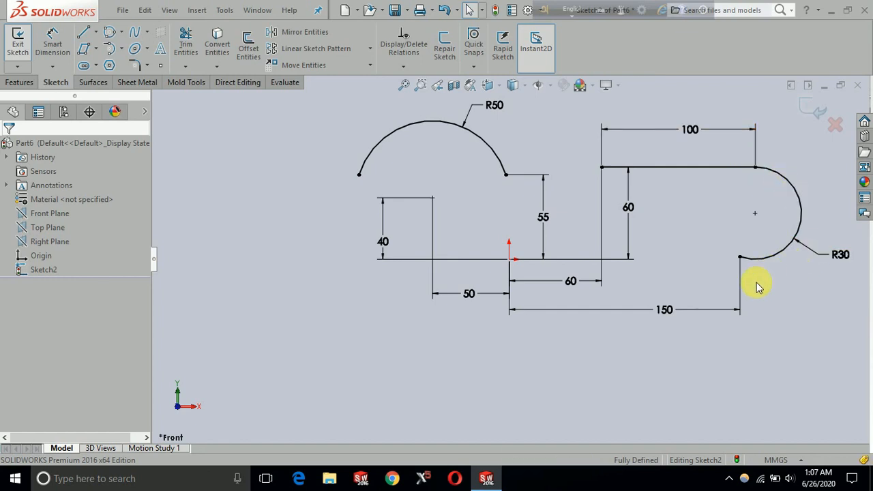
Sketch a trial 3 point arc of about 58 mm radius in the empty area beside the R50 arc and delete it
key(z)
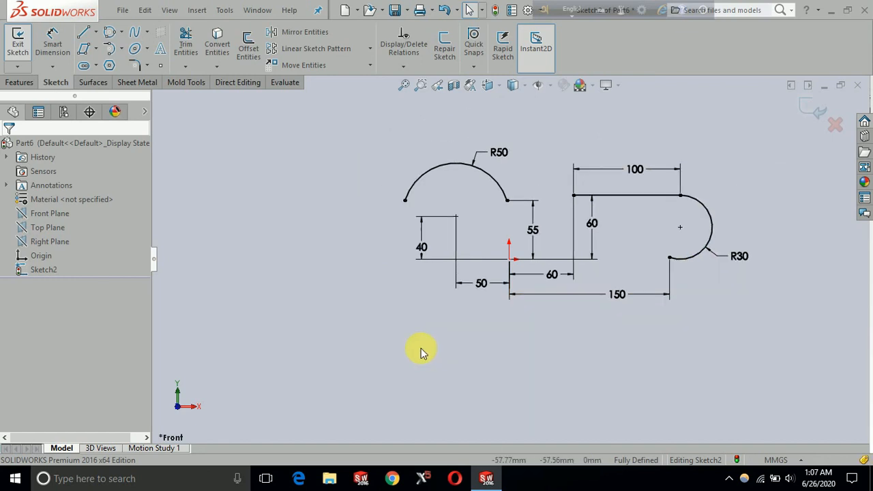
click(121, 50)
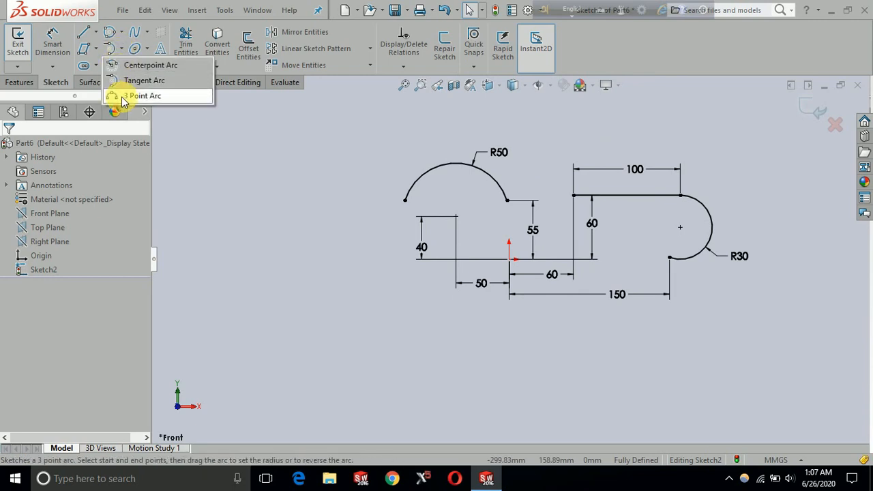
click(169, 97)
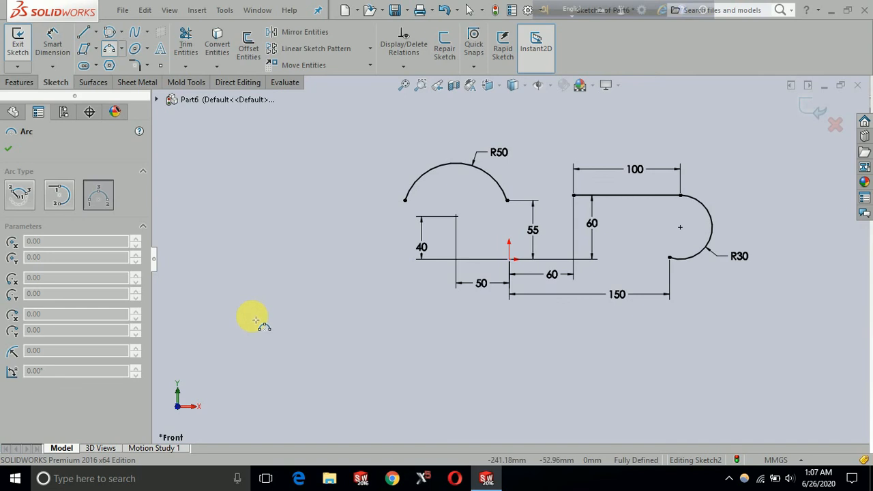
click(243, 282)
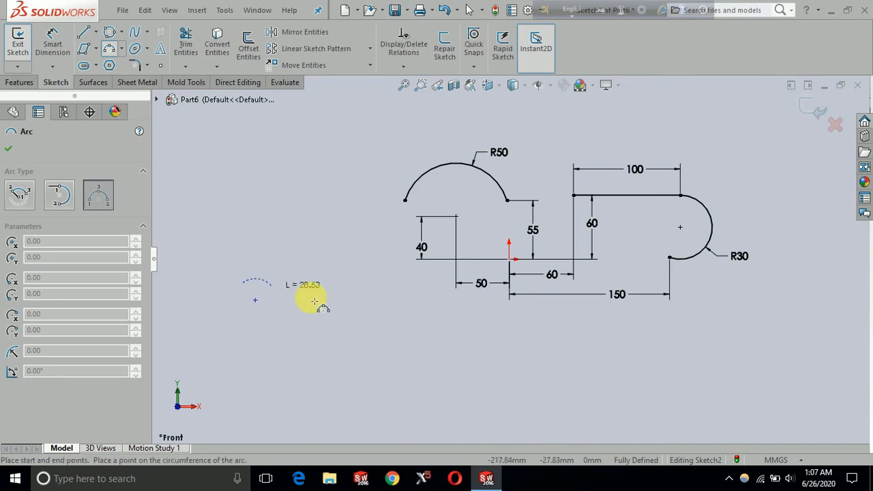
click(367, 286)
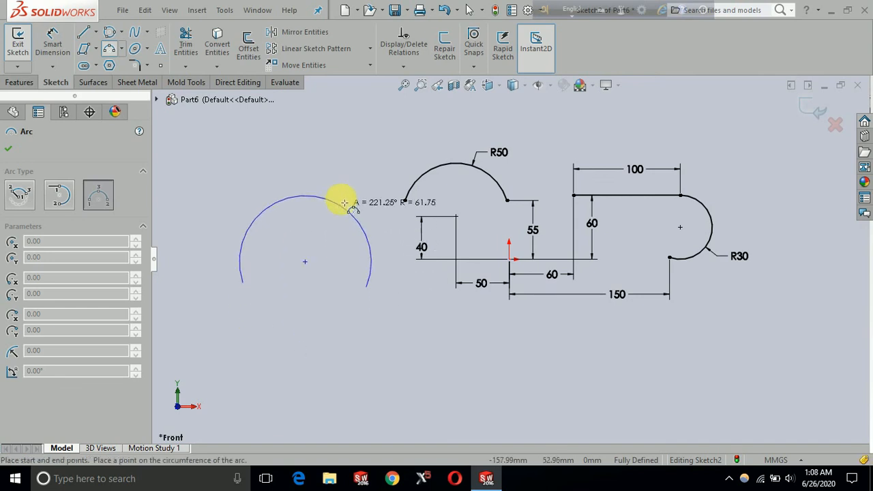
click(340, 242)
key(Escape)
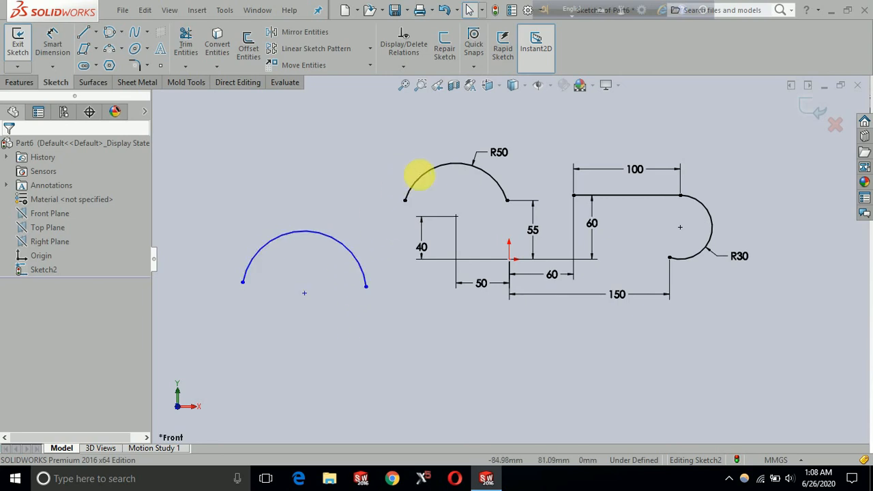
click(360, 267)
key(Delete)
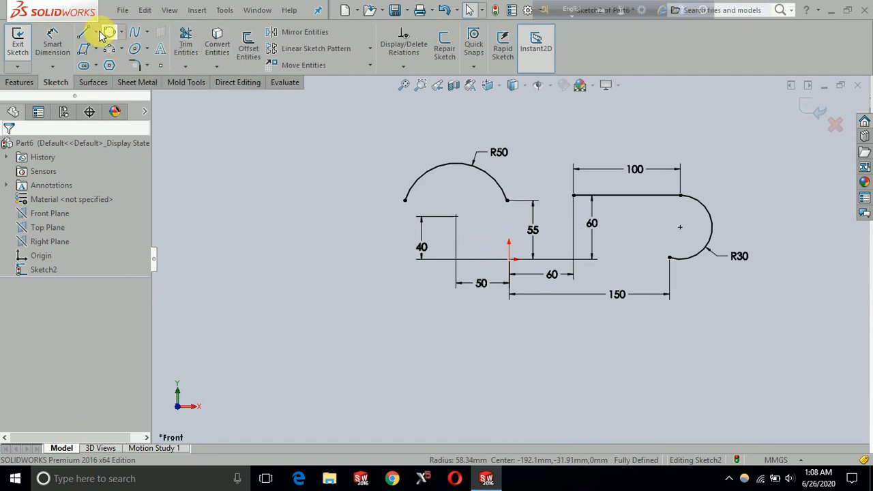
Sketch an upward-curving 3 point arc from the R50 arc's right endpoint to the 100 mm line's left endpoint
click(121, 50)
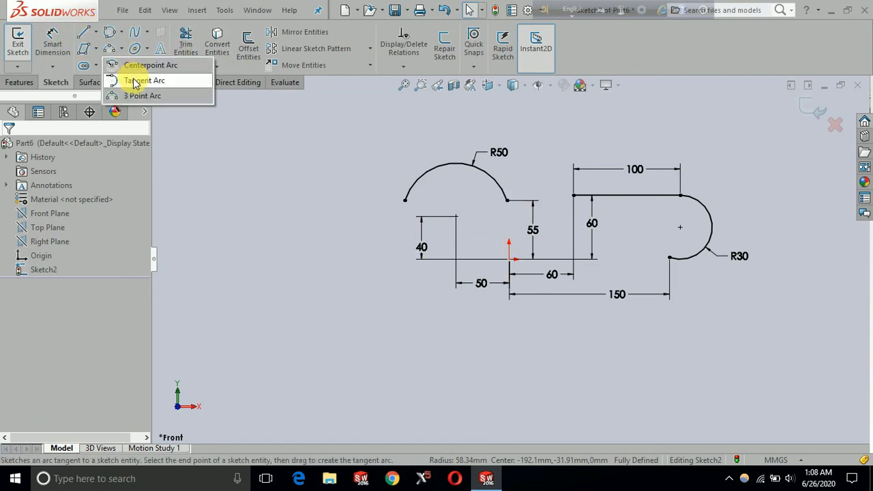
click(136, 94)
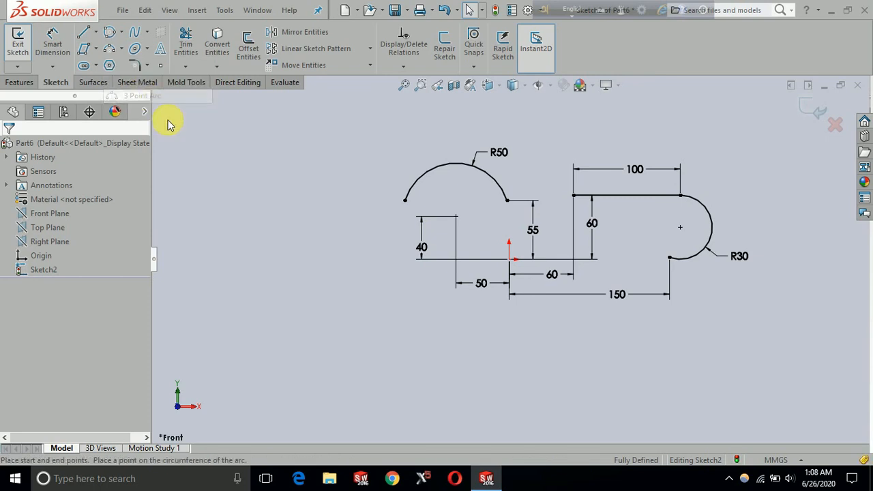
click(508, 201)
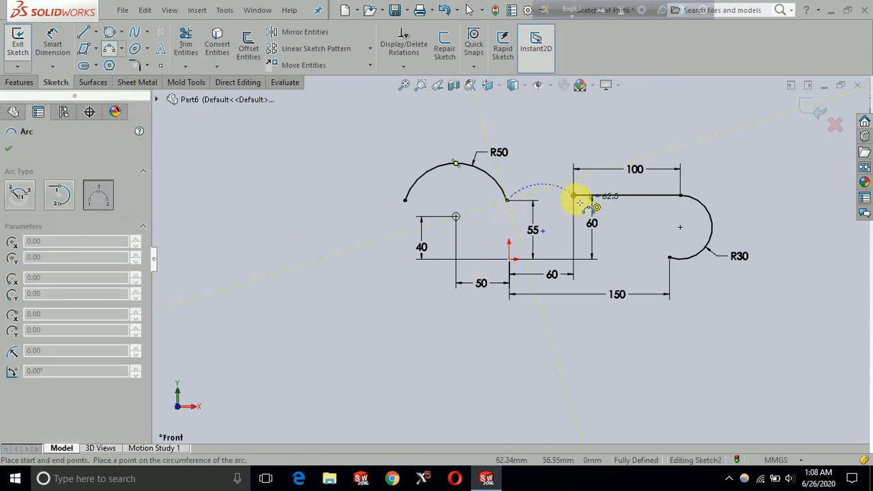
click(574, 197)
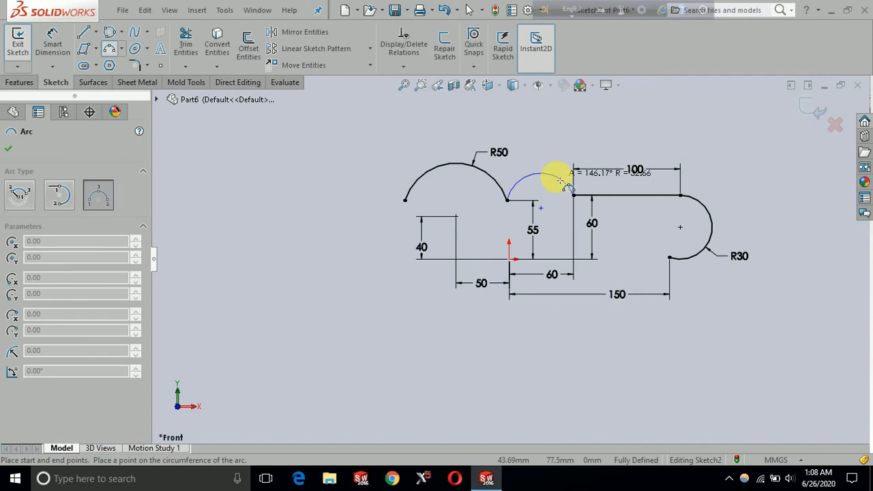
click(560, 188)
key(Escape)
Examine the new 3 point arc's center point for its existing relations and definition status
scroll(572, 199, down, 5)
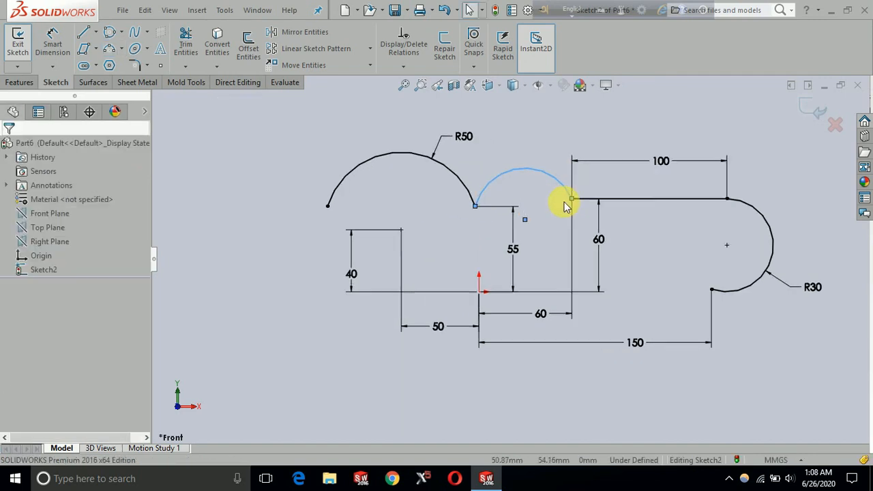
scroll(566, 206, down, 2)
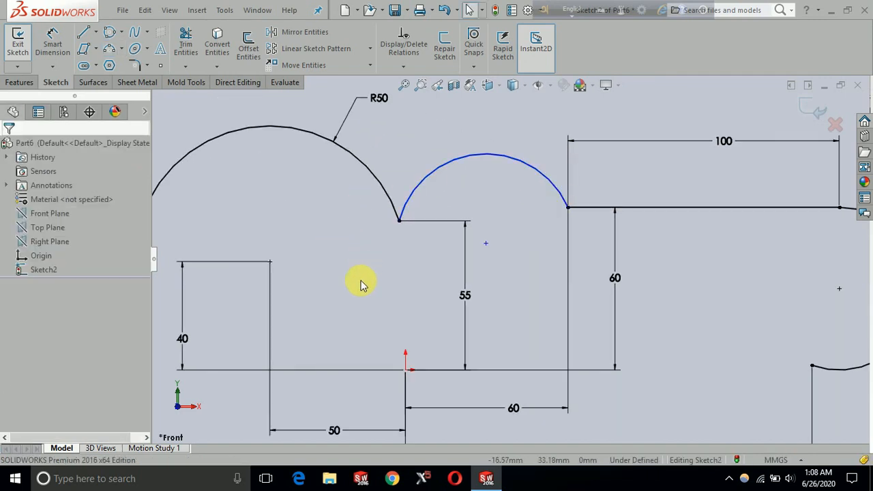
scroll(522, 189, up, 2)
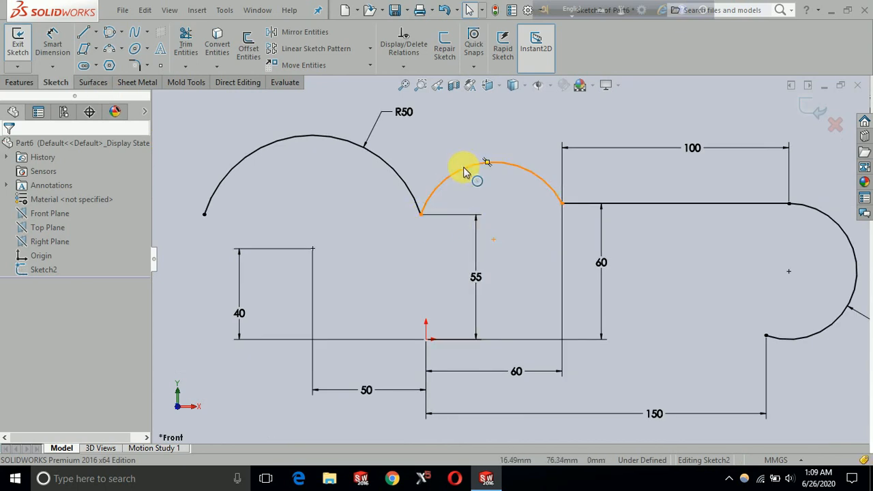
click(494, 240)
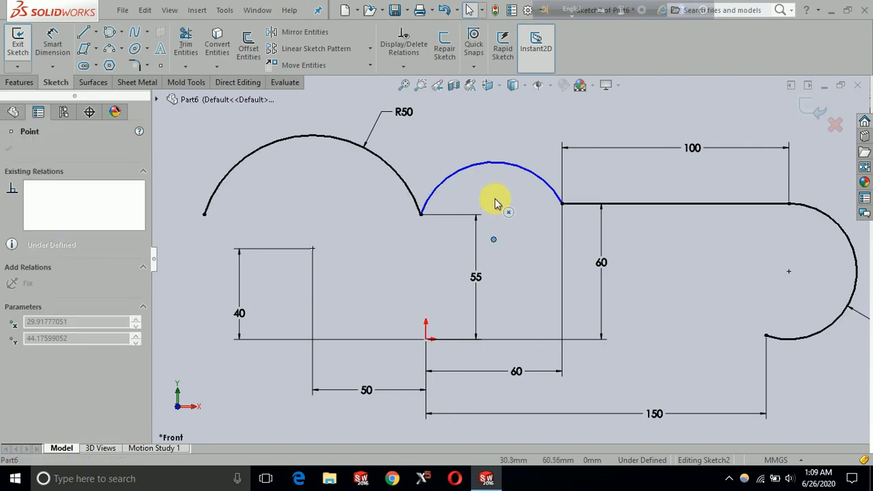
key(Escape)
click(495, 241)
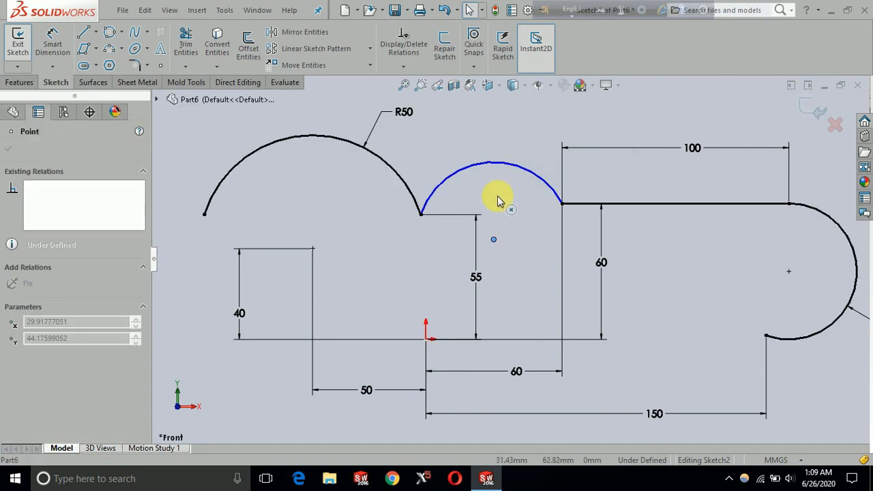
click(520, 256)
click(494, 241)
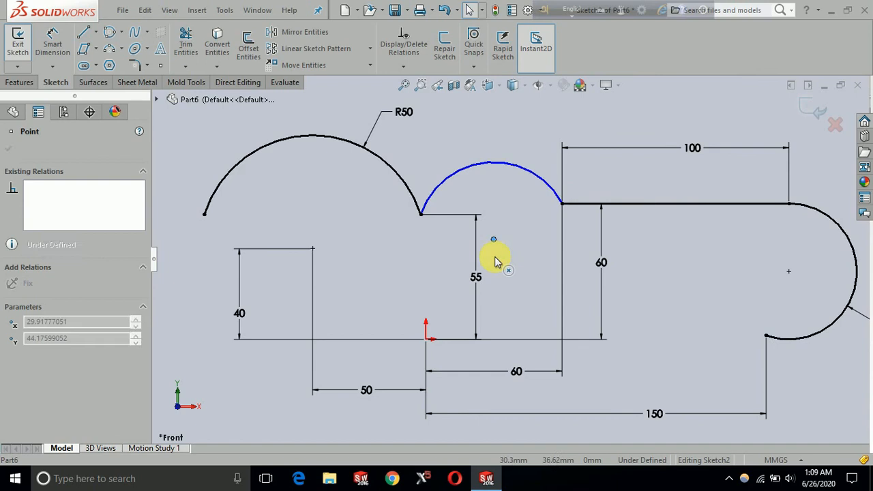
click(497, 220)
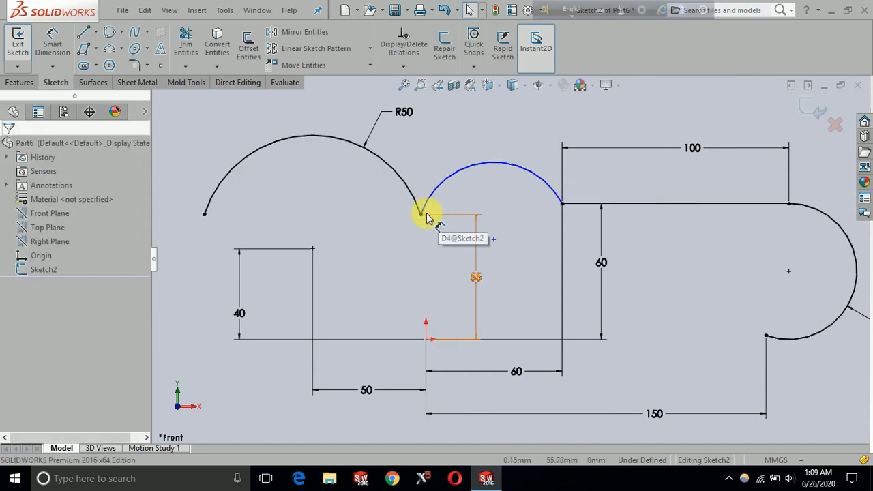
click(494, 242)
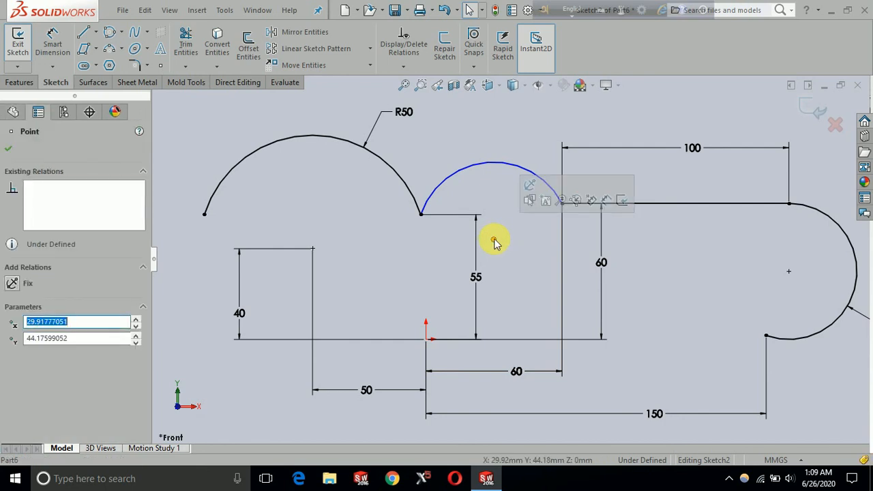
click(406, 282)
Dimension the vertical distance between the origin and the 3 point arc's center point as 45 mm
click(49, 41)
click(426, 341)
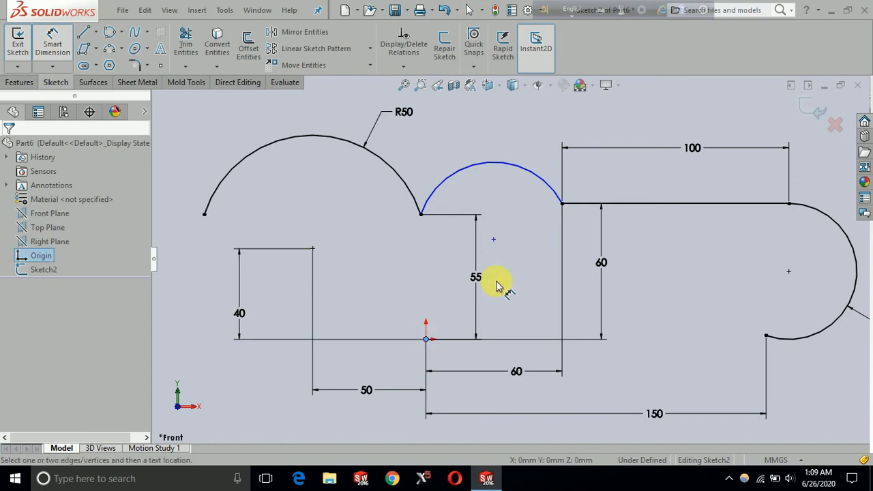
click(495, 240)
click(365, 283)
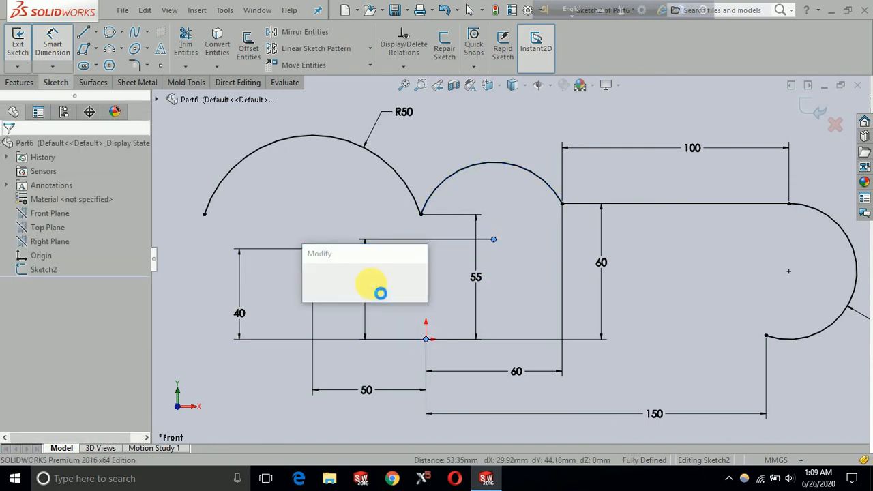
text(45)
key(Return)
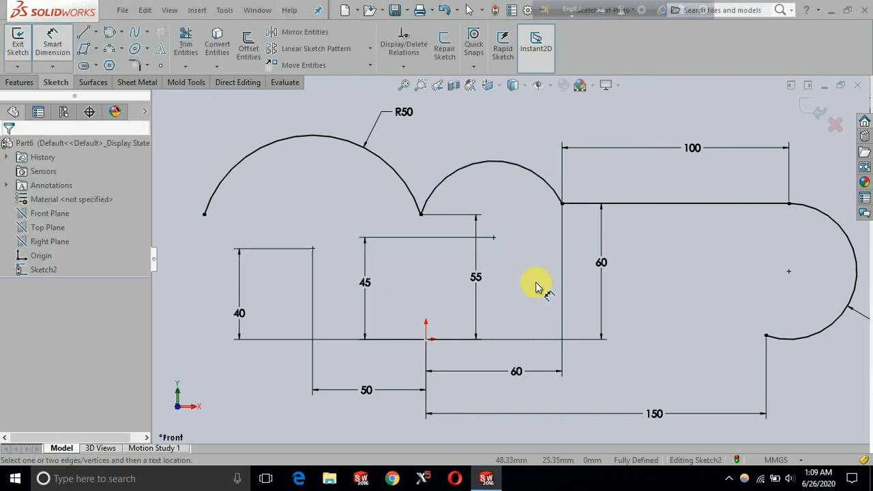
key(Escape)
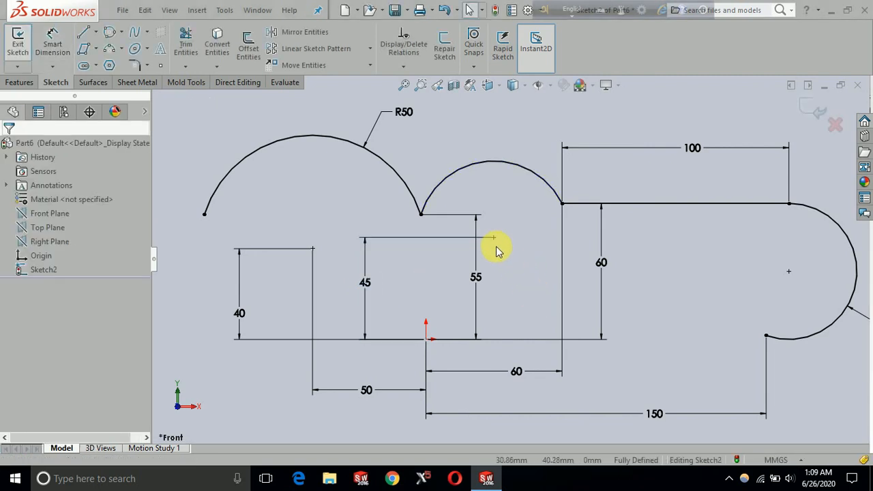
click(494, 238)
click(510, 250)
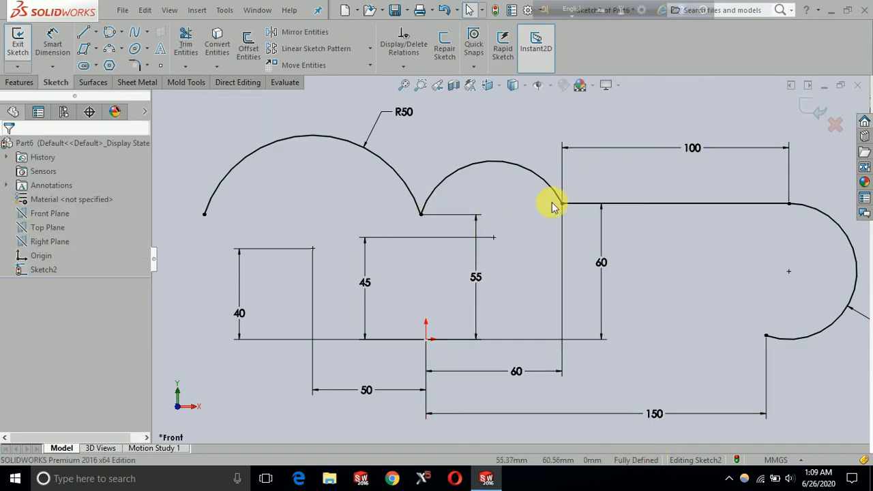
click(126, 47)
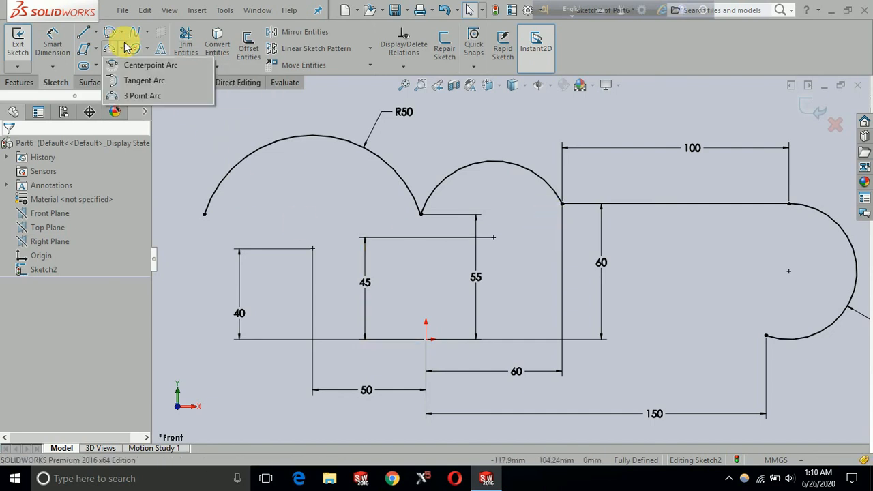
click(304, 204)
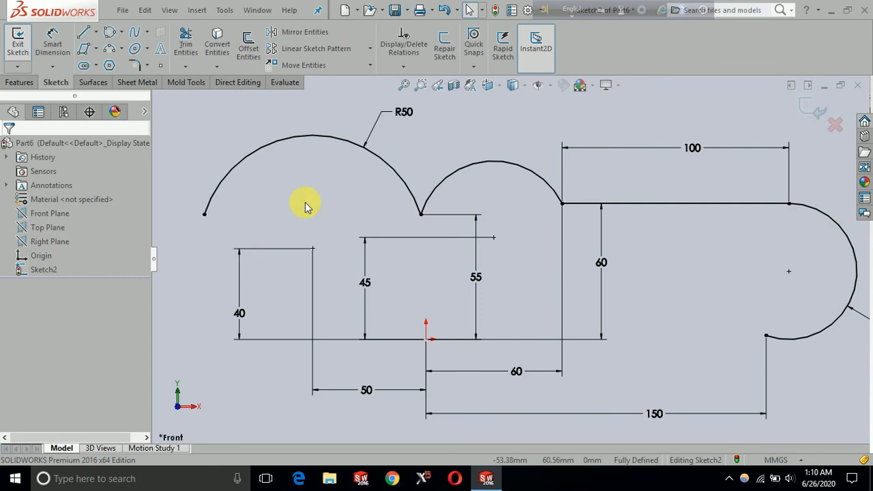